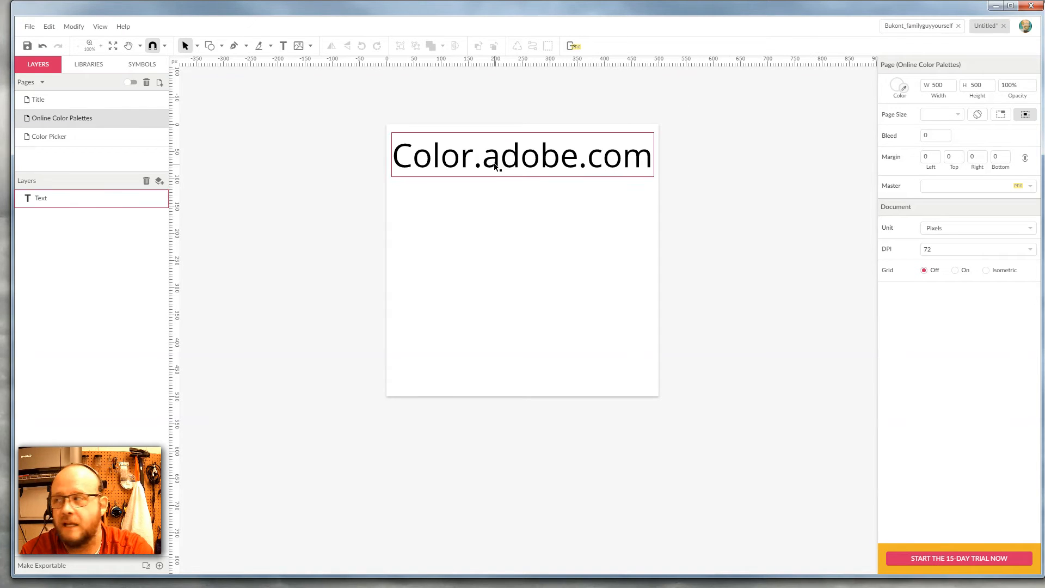
Step: Open a new browser tab and go to color.adobe.com
left_click_drag(0, 113, 645, 67)
left_click(561, 97)
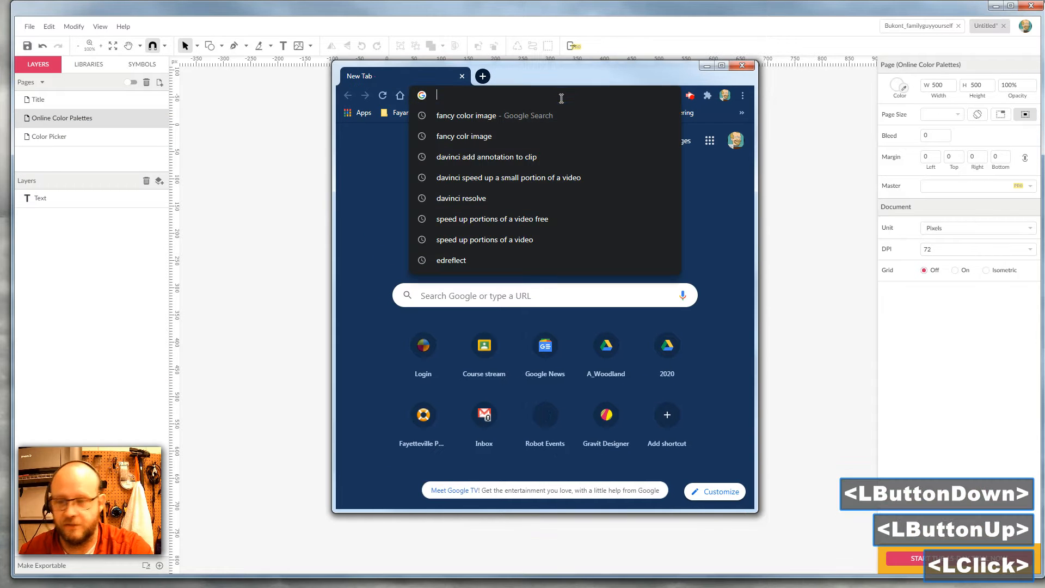
type("color.ad")
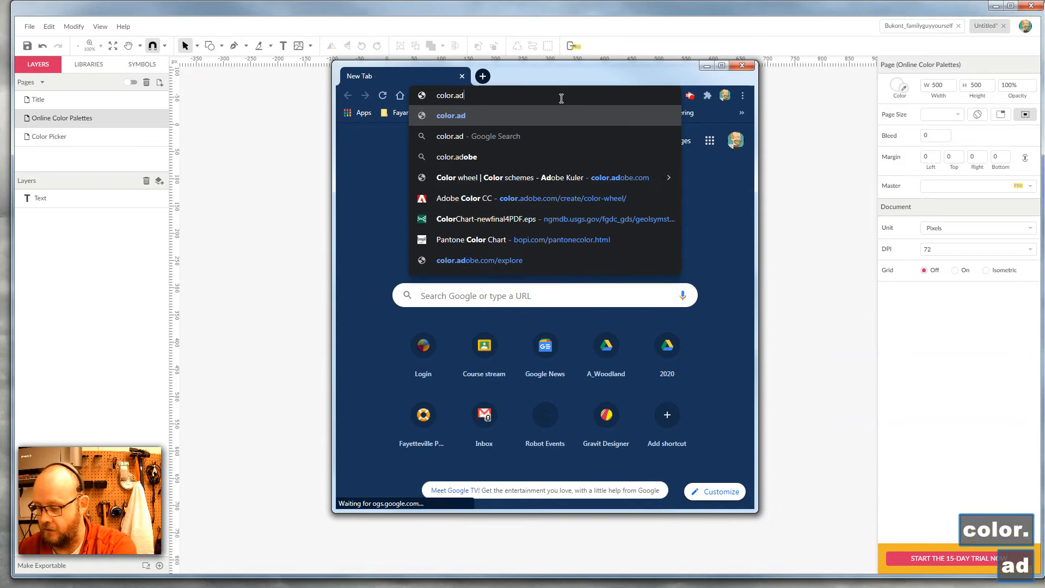
type("obe.com")
key("Return")
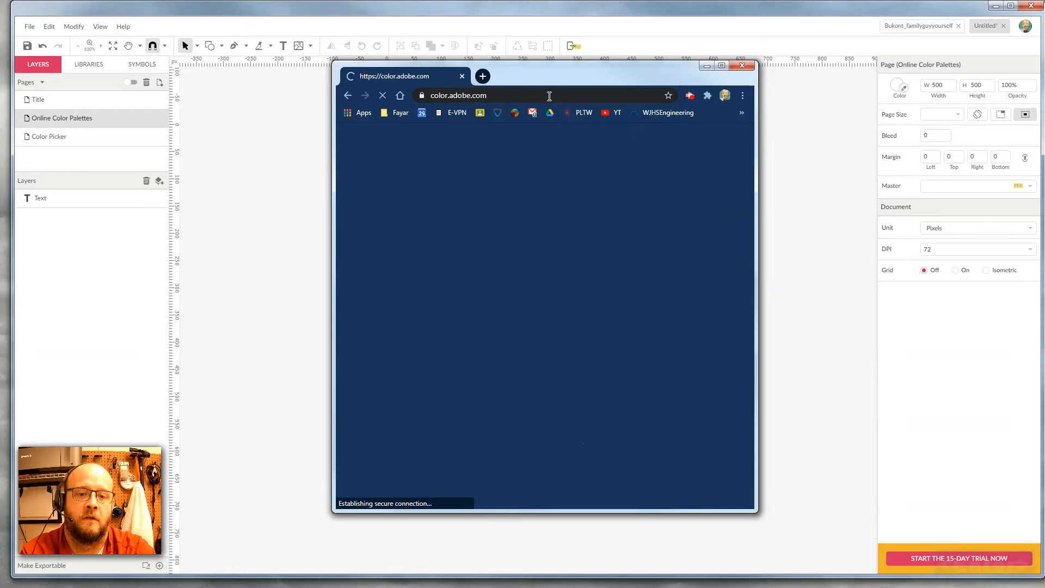
Step: Maximize the browser window and drag the Analogous palette's base color handle toward orange on the color wheel
double_click(537, 75)
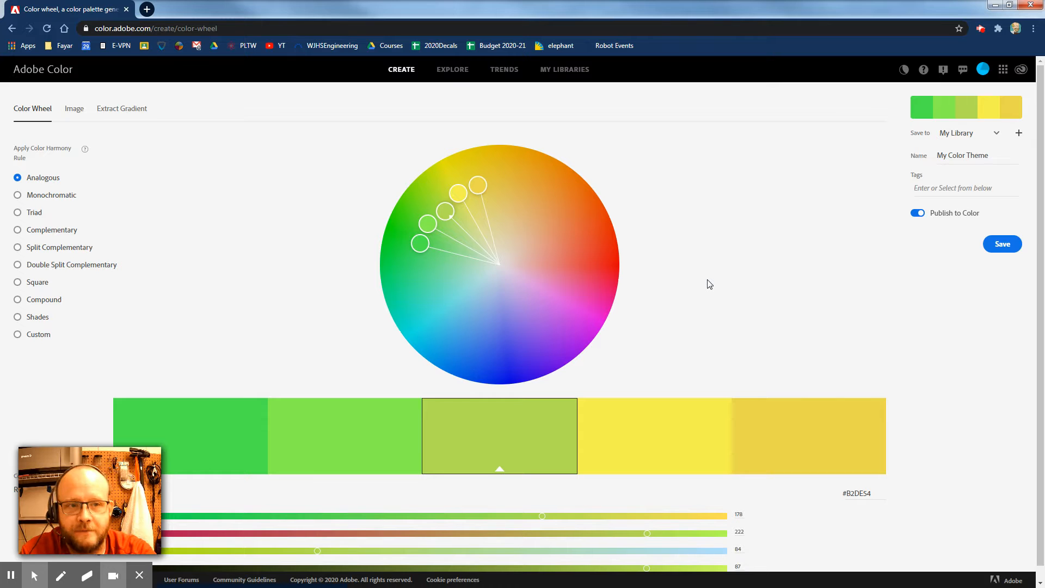
mouse_move(86, 500)
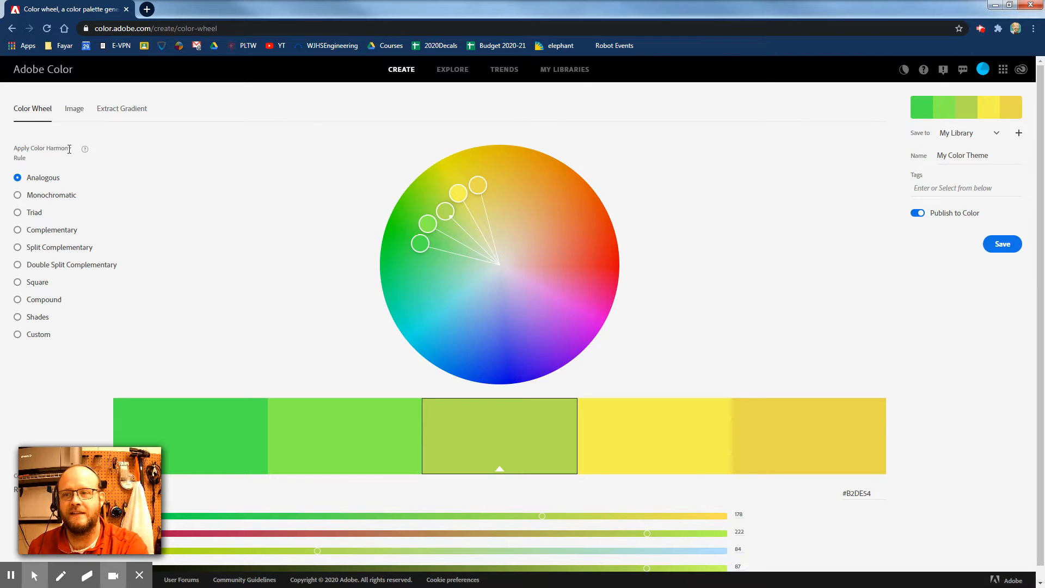
mouse_move(85, 151)
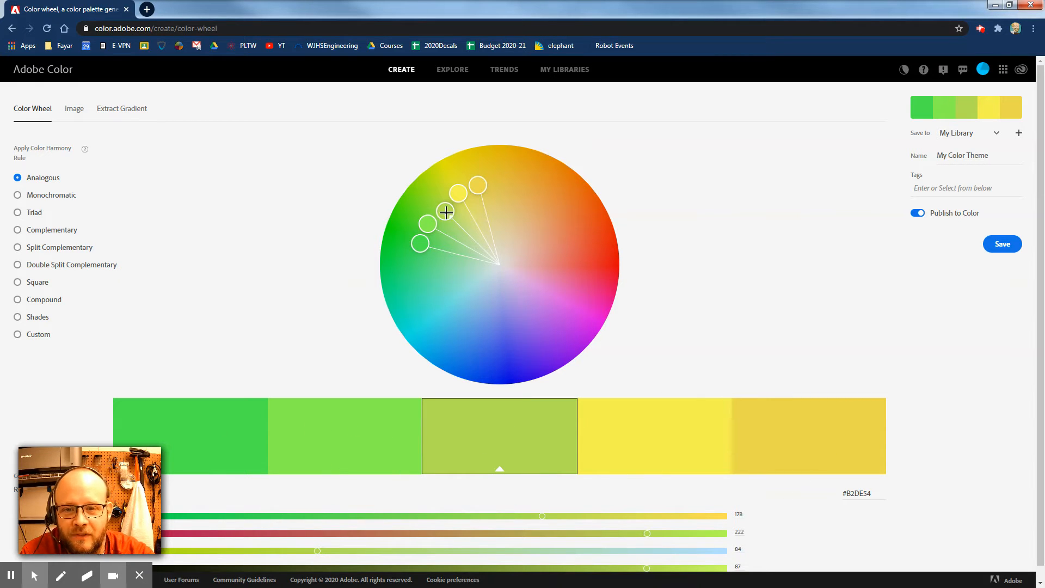
left_click_drag(446, 212, 564, 239)
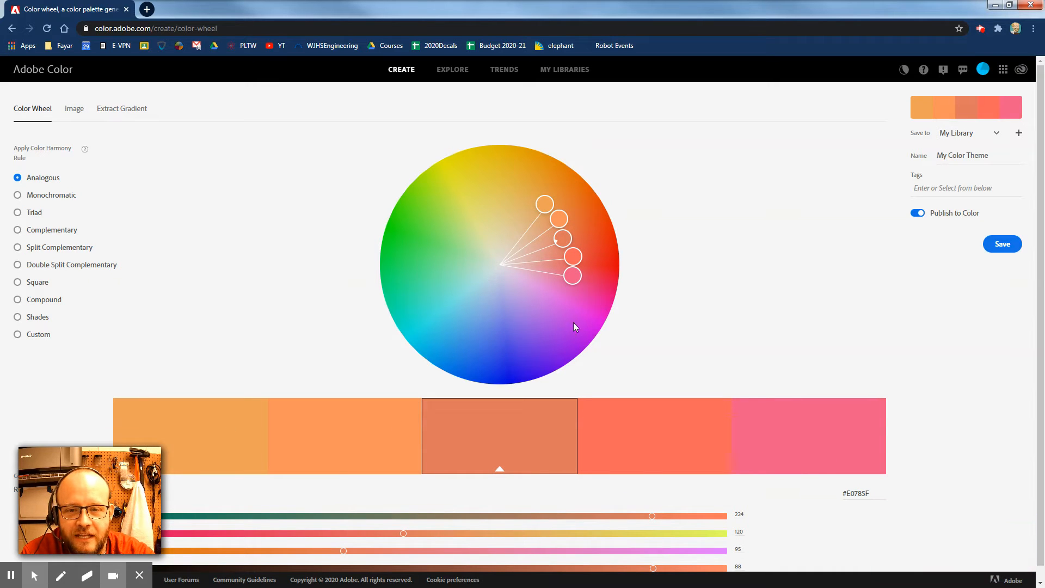
Step: Switch the harmony rule to Monochromatic, then to Triad, and drag the base color handle lower on the wheel
left_click(57, 197)
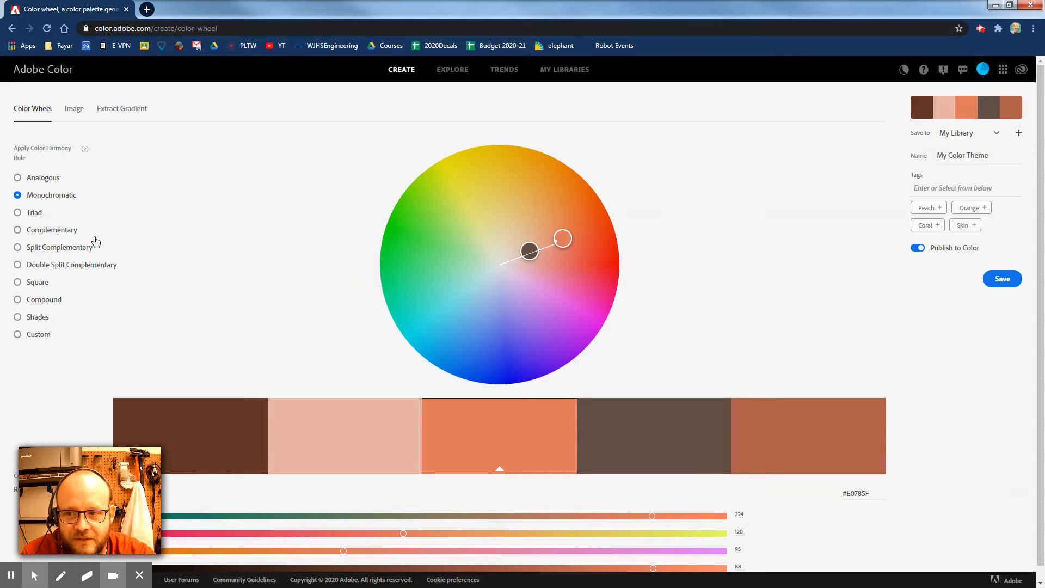
left_click(30, 218)
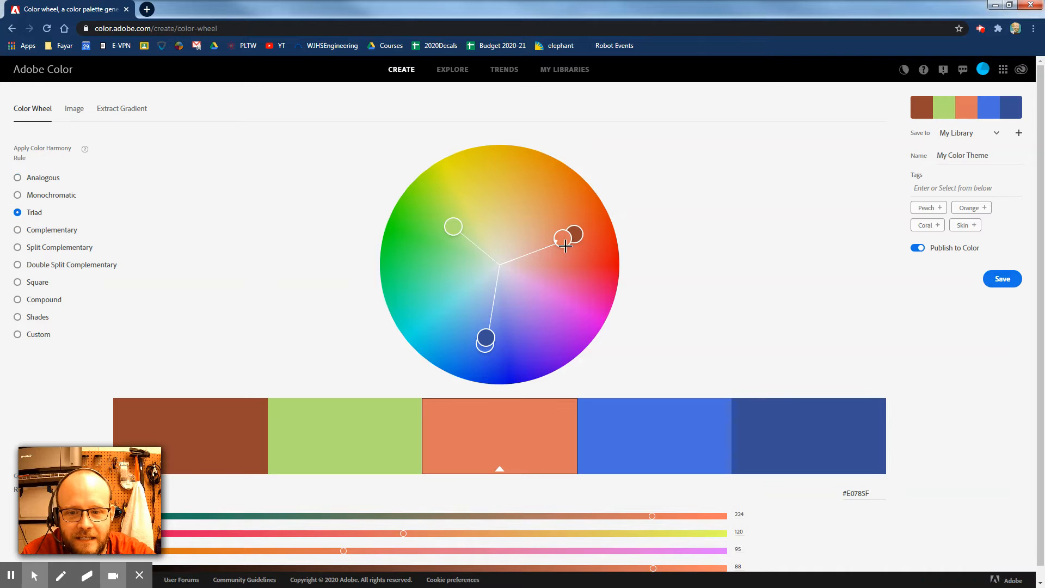
left_click_drag(563, 247, 568, 308)
Step: Try the Complementary, Split Complementary and Double Split Complementary harmony rules in turn
left_click(70, 231)
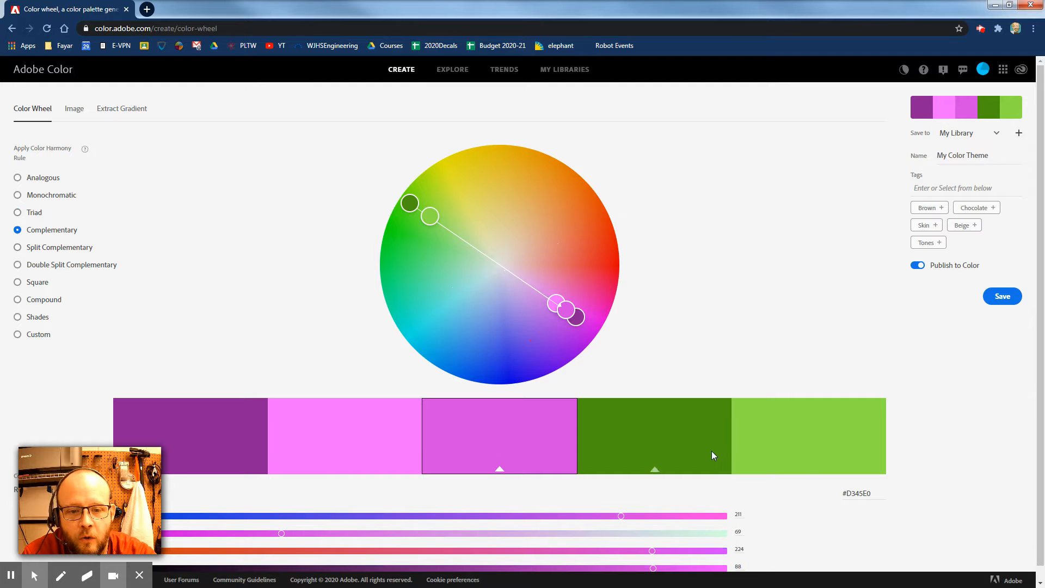
left_click(62, 256)
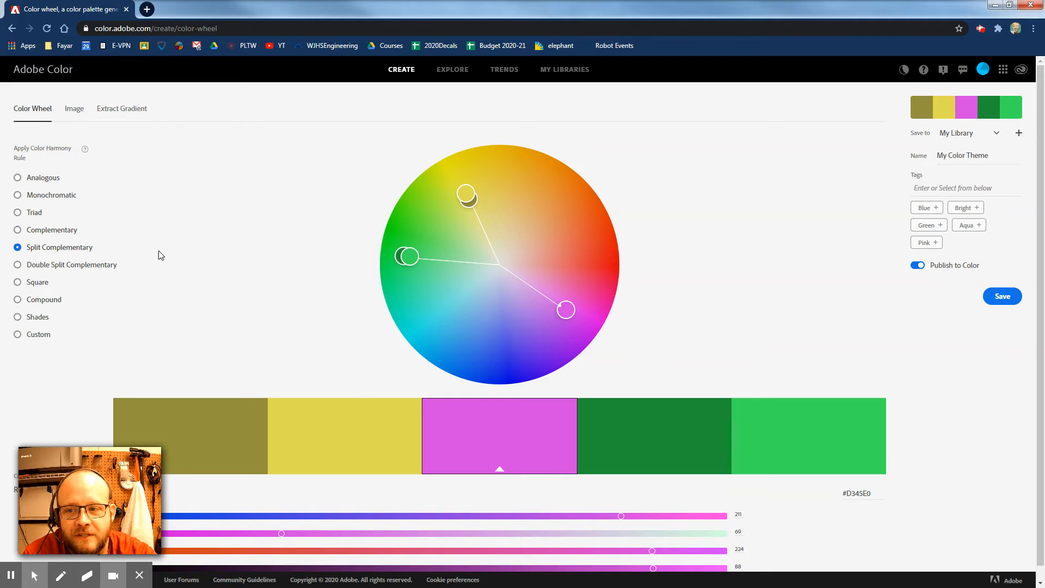
left_click(55, 267)
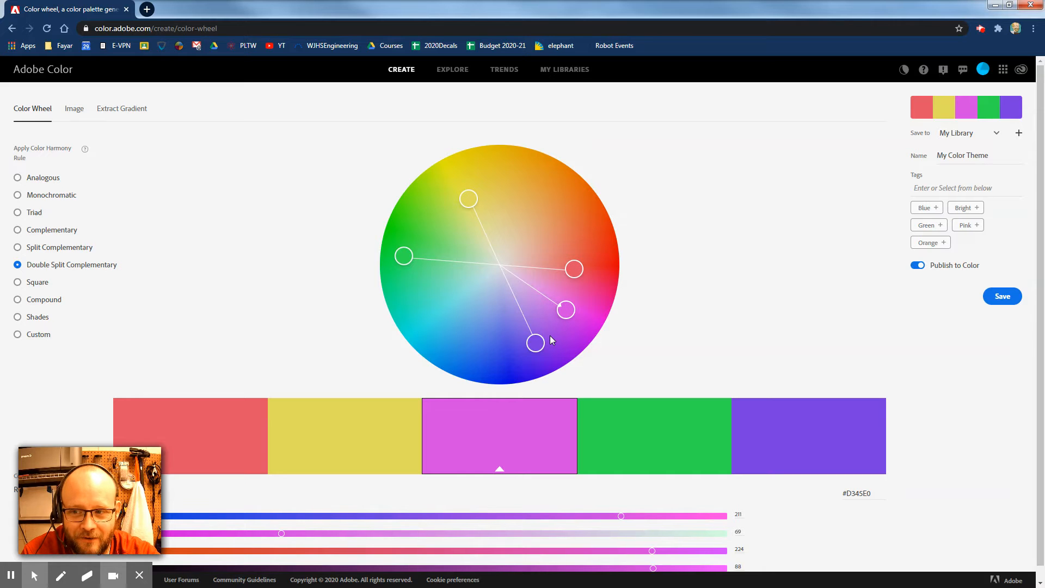
Step: Apply the Square and then the Compound harmony rule, nudging the base color handle on the wheel in each
left_click(37, 283)
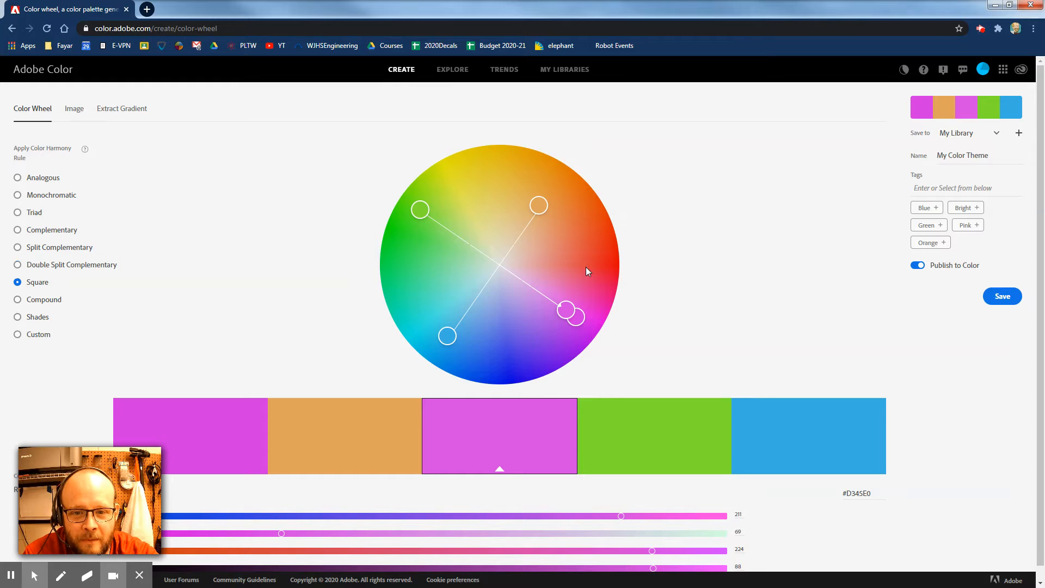
mouse_move(567, 308)
left_mouse_down()
mouse_move(533, 296)
mouse_move(560, 327)
left_mouse_up()
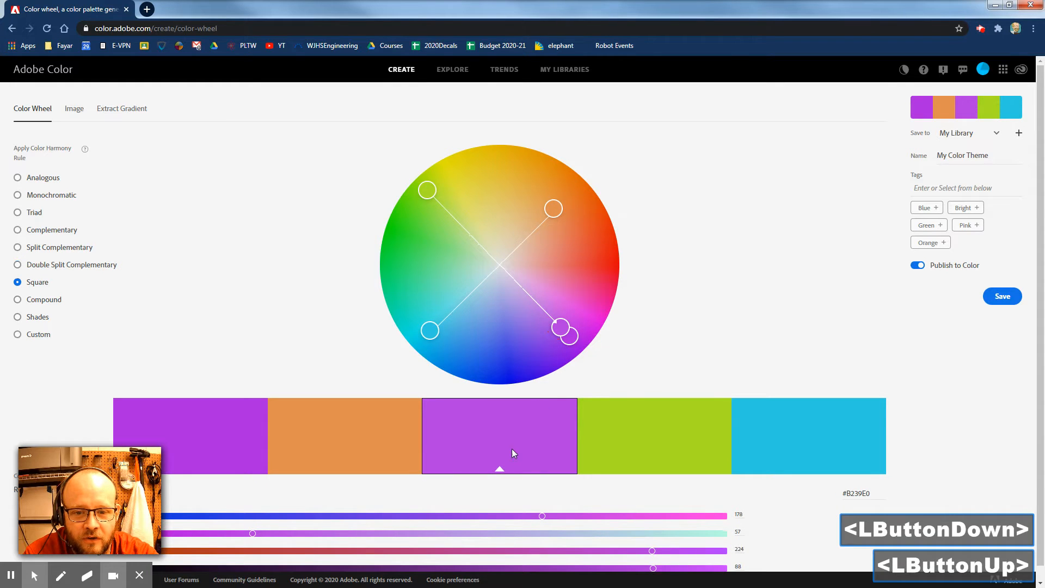
left_click(59, 300)
left_click_drag(561, 327, 569, 282)
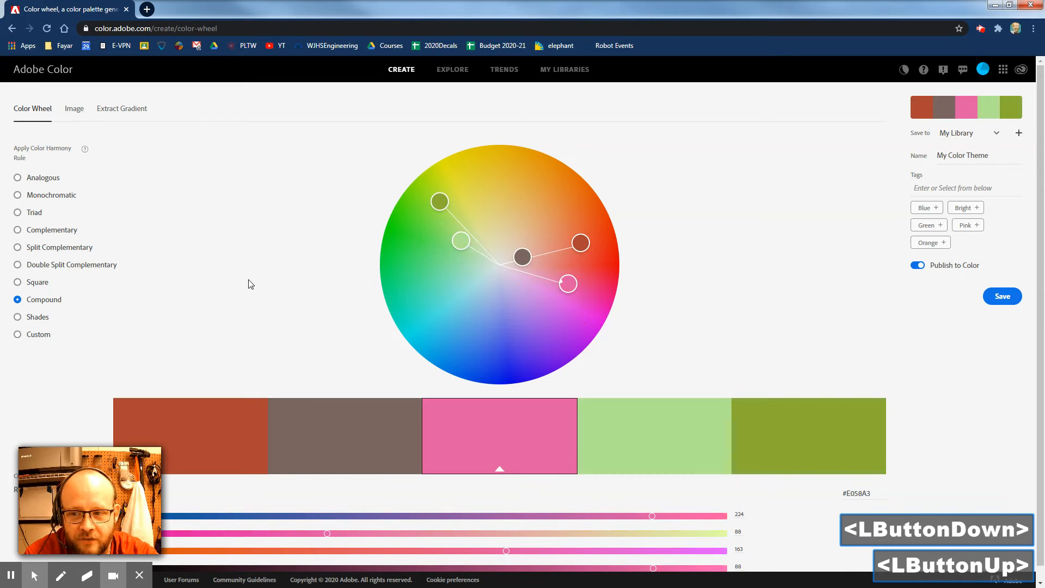
Step: Switch to the Shades rule, then to Custom, and drag three of the palette handles to new hues independently
left_click(34, 321)
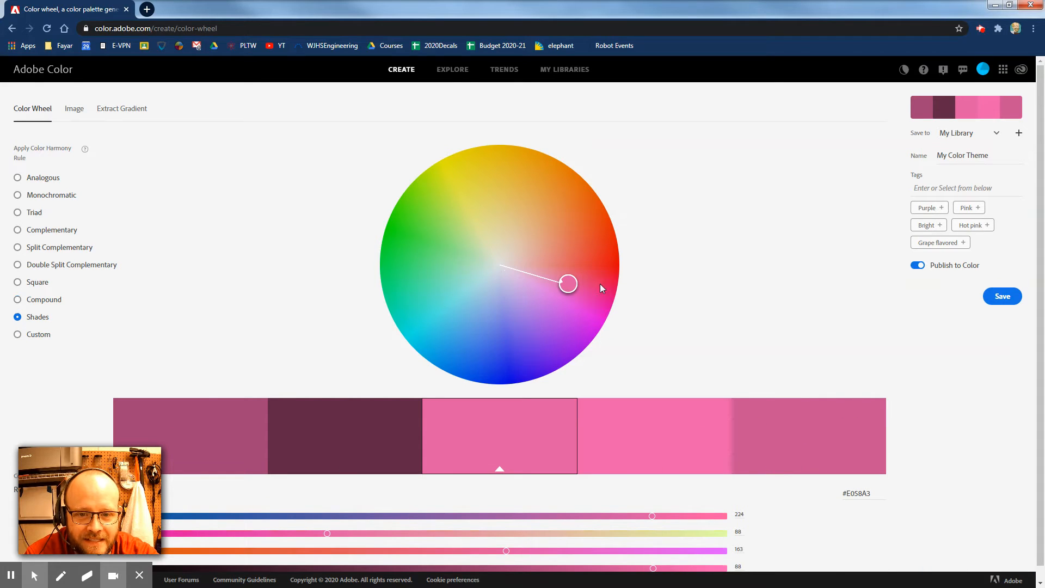
left_click(42, 339)
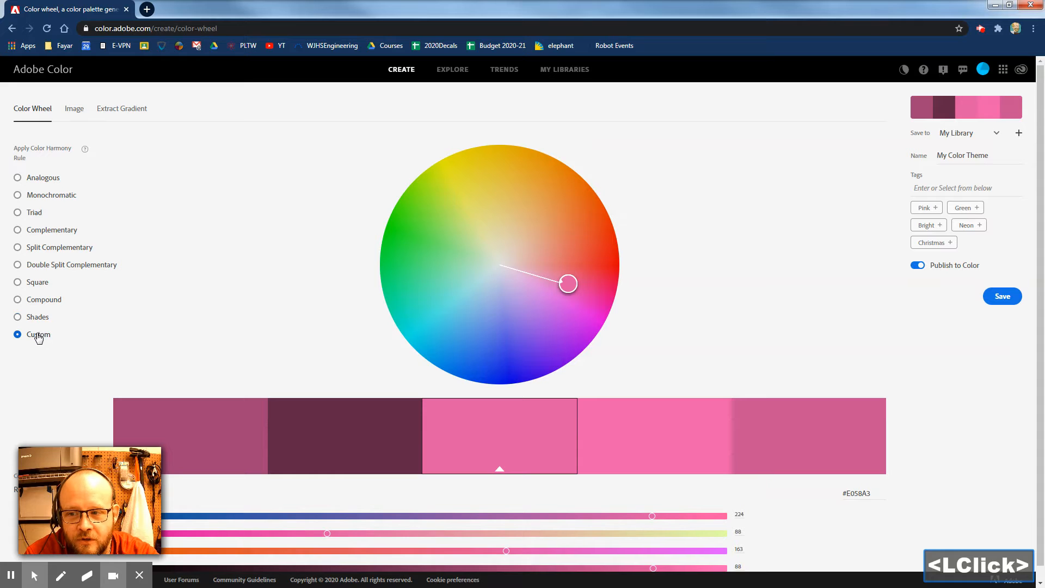
left_click_drag(566, 281, 537, 227)
left_click_drag(567, 282, 560, 323)
left_click_drag(567, 283, 590, 235)
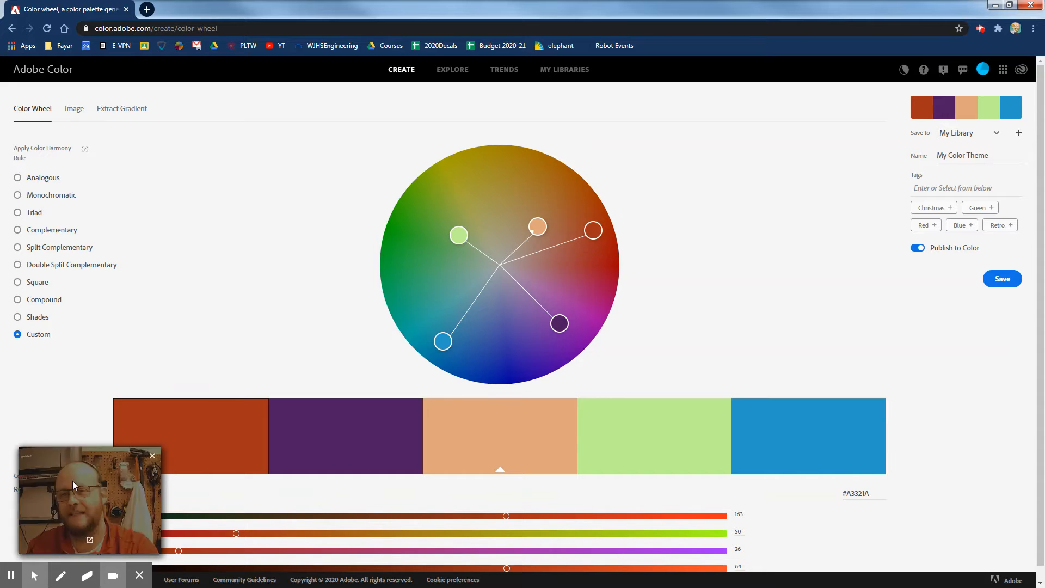
left_click_drag(51, 498, 45, 198)
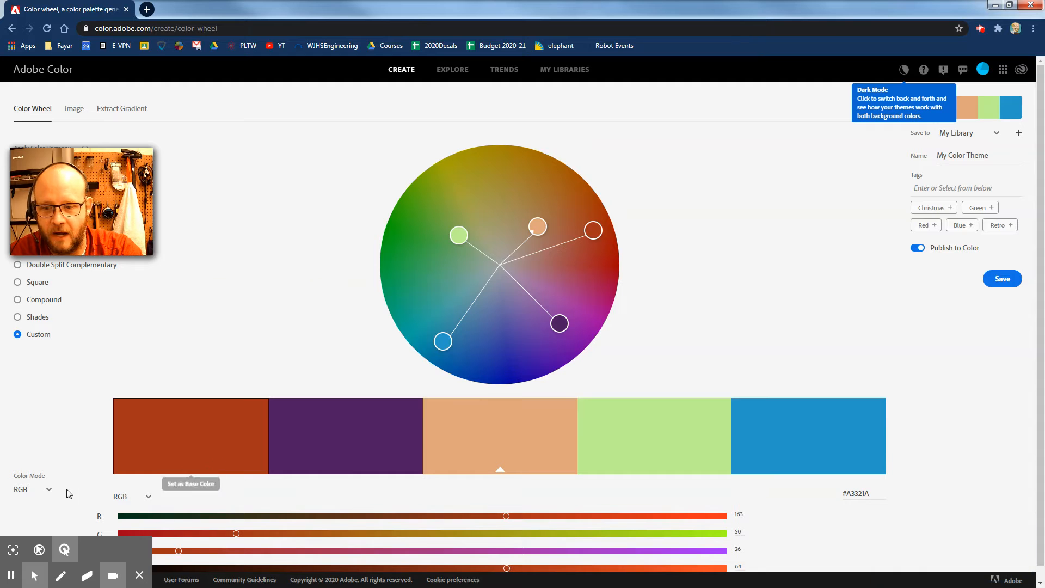
scroll(729, 387, "down", 2)
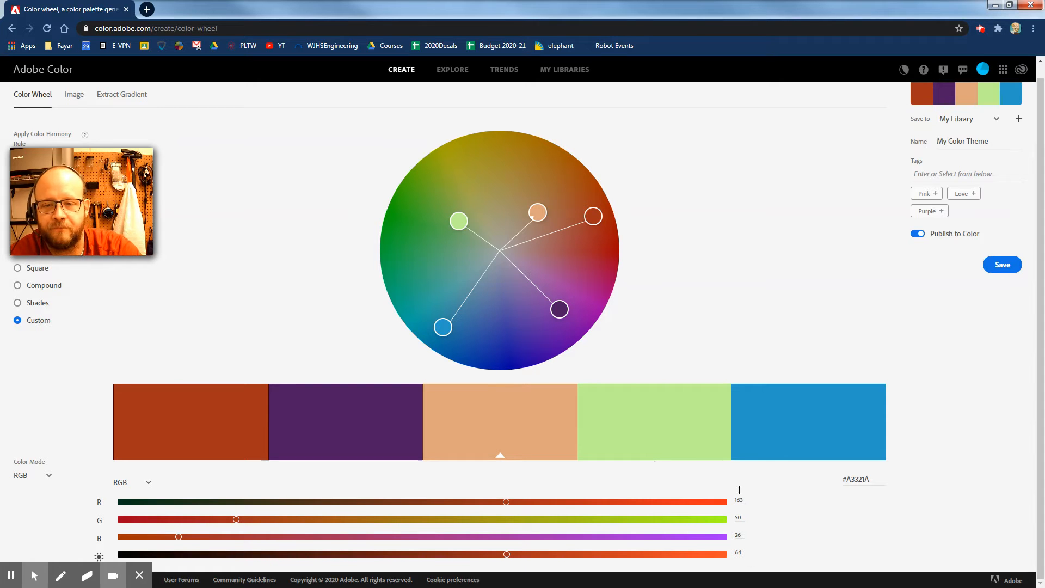
left_click_drag(146, 235, 250, 208)
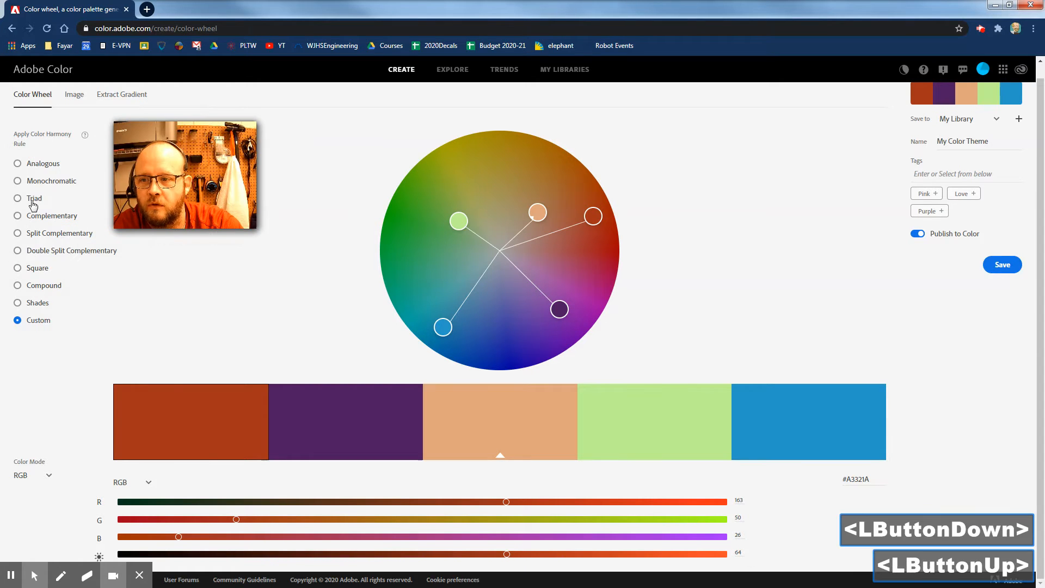
Step: Set the harmony rule to Triad and drag the base color handle toward red on the wheel
left_click(19, 181)
left_click(18, 198)
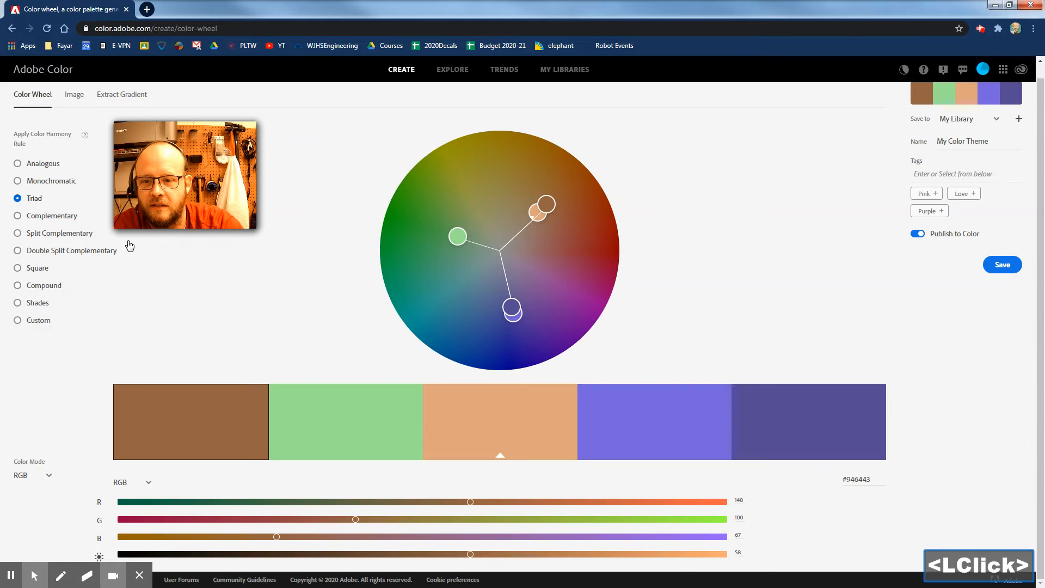
left_click(536, 212)
left_click_drag(536, 213, 569, 248)
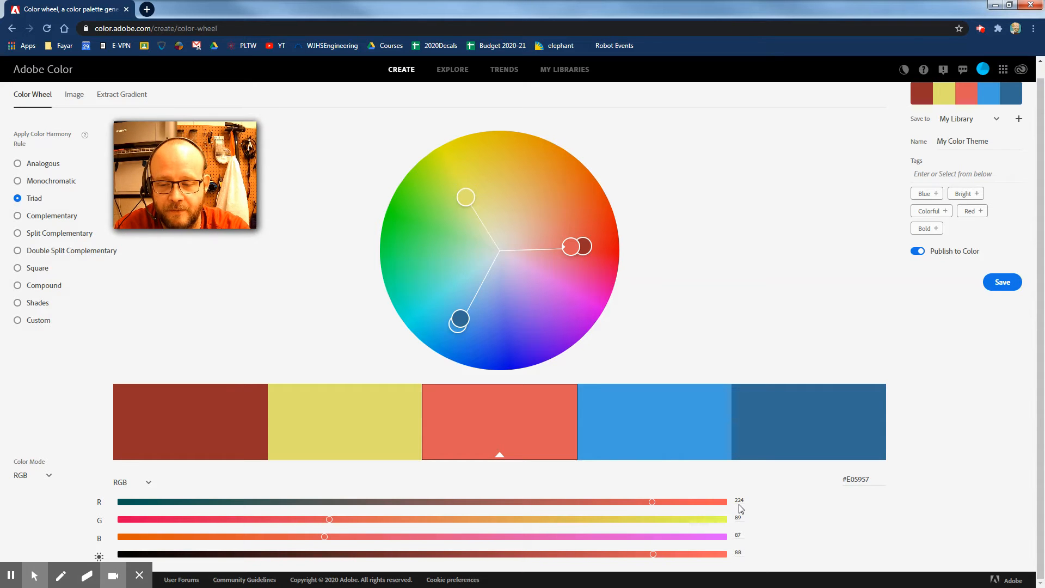
Step: Switch the sliders' color mode to CMYK, then set the color mode back to RGB
left_click(147, 482)
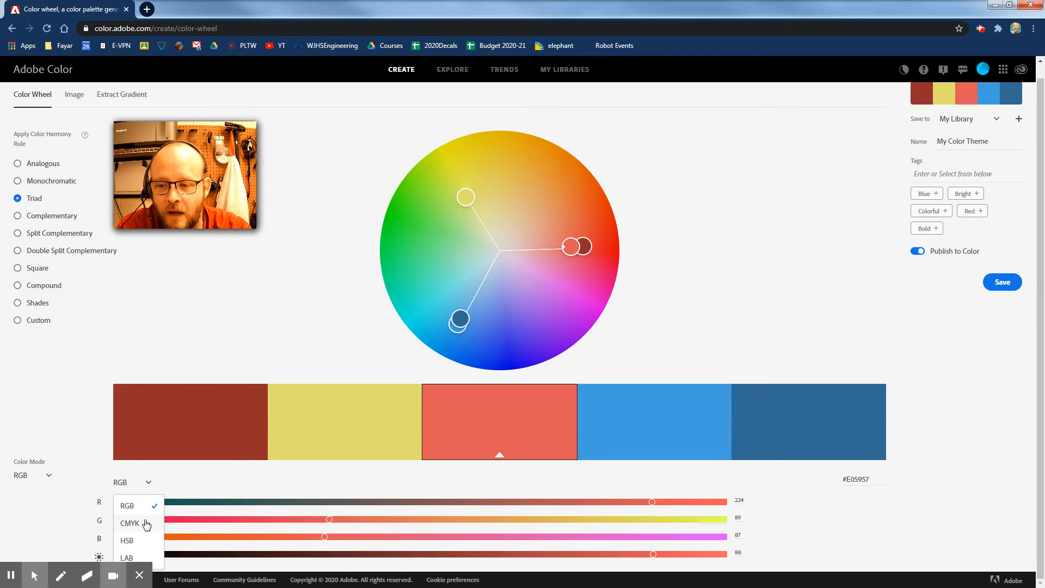
left_click(144, 521)
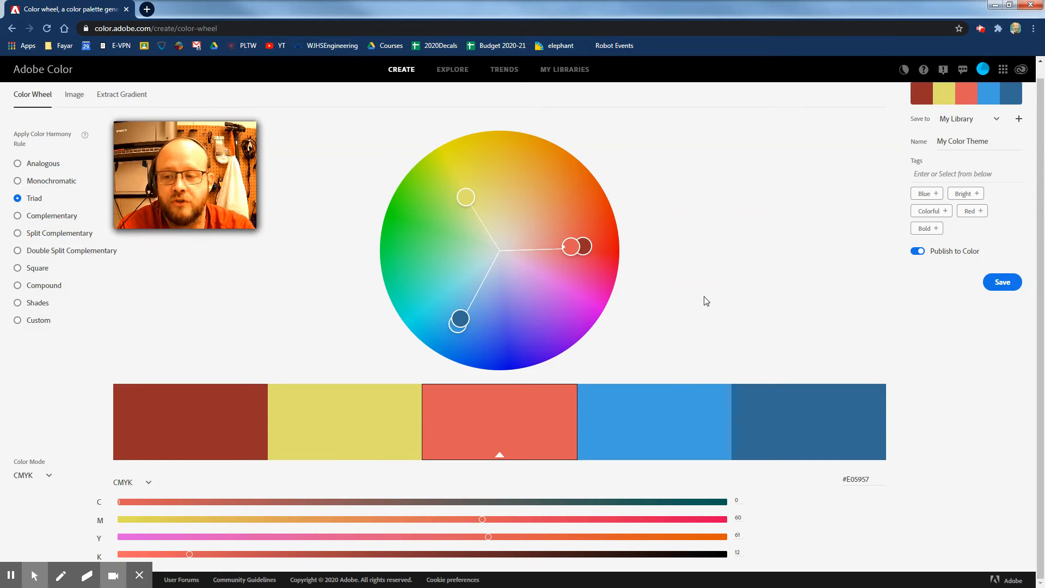
left_click(50, 476)
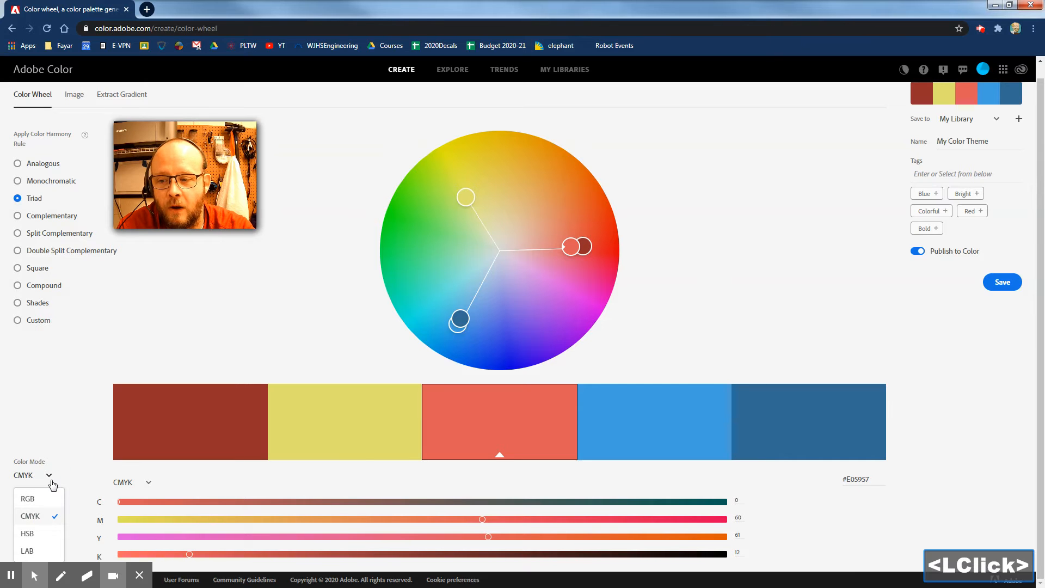
scroll(35, 549, "down", 2)
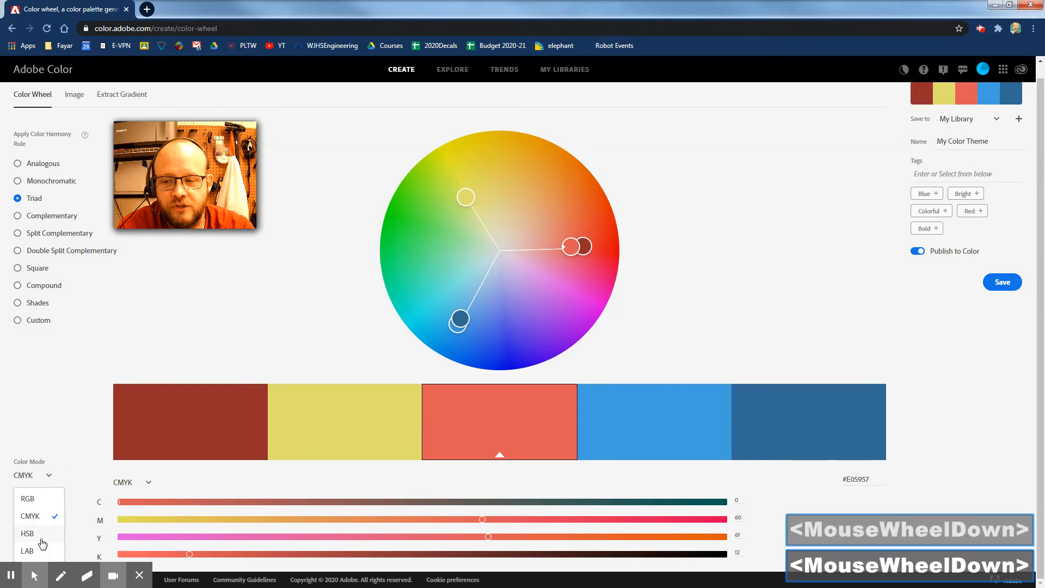
left_click(30, 499)
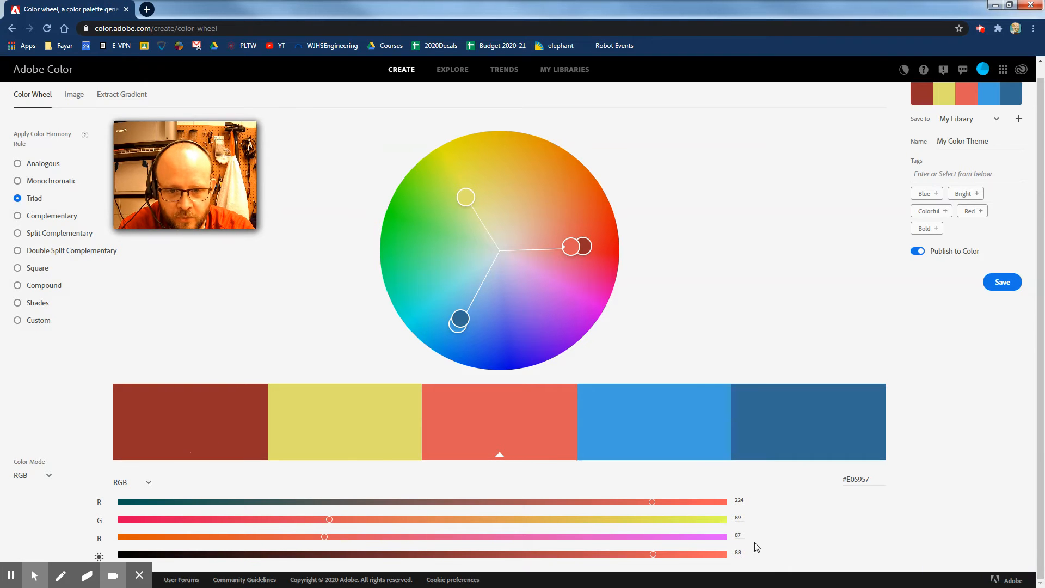
Step: Select the yellow and the light blue swatches to inspect their color values
left_click(357, 431)
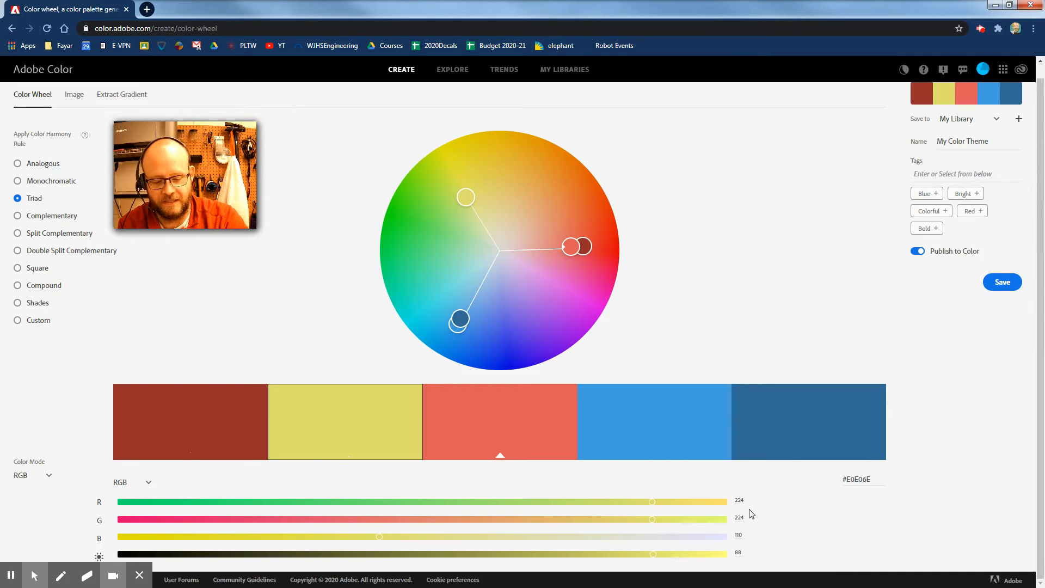
left_click(616, 411)
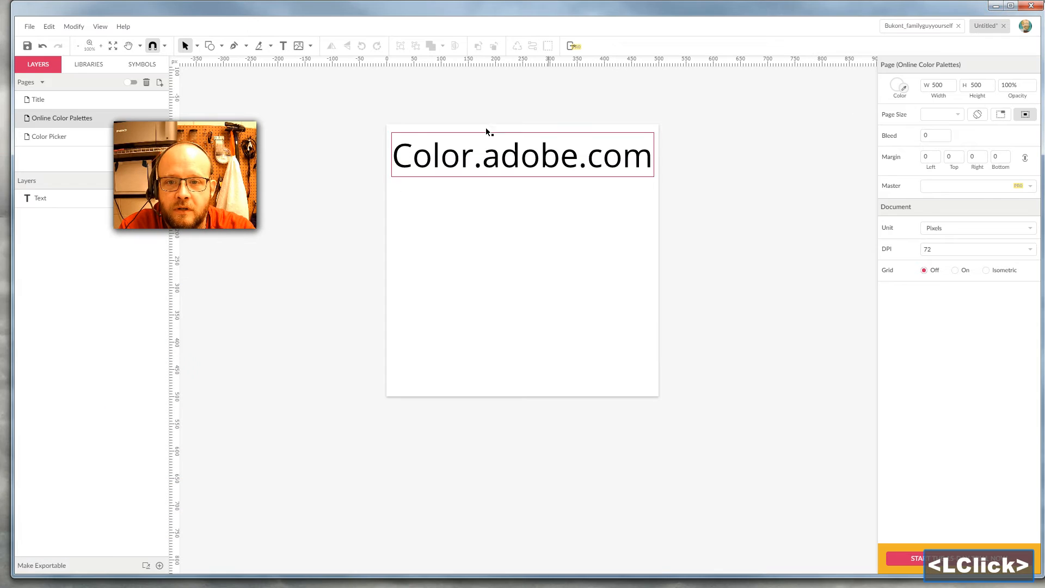
left_click_drag(189, 172, 91, 482)
Step: Return to Gravit Designer and draw a square about 52 px wide below the title with the Rectangle tool
left_click(867, 237)
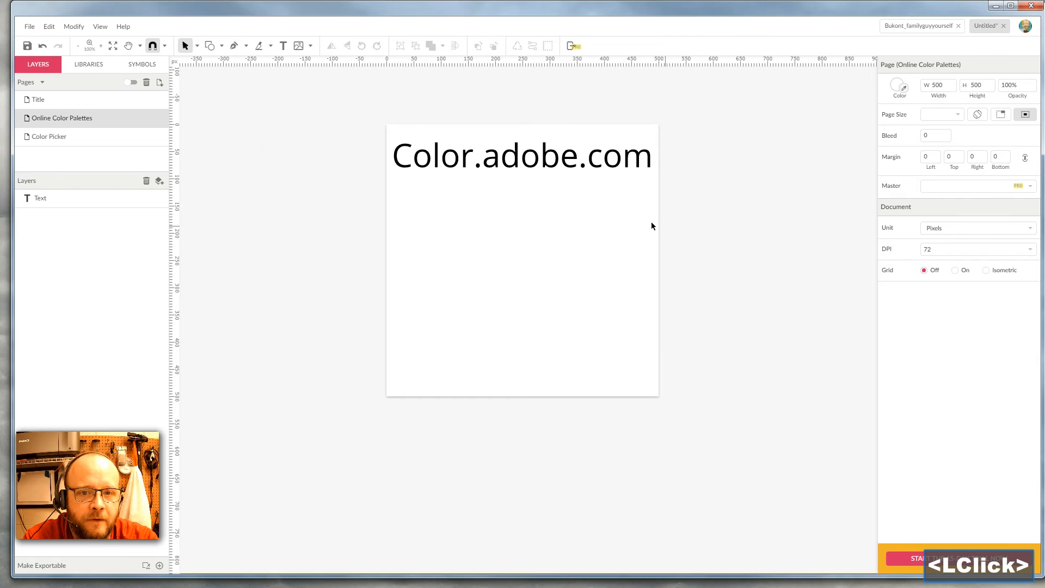
left_click(222, 45)
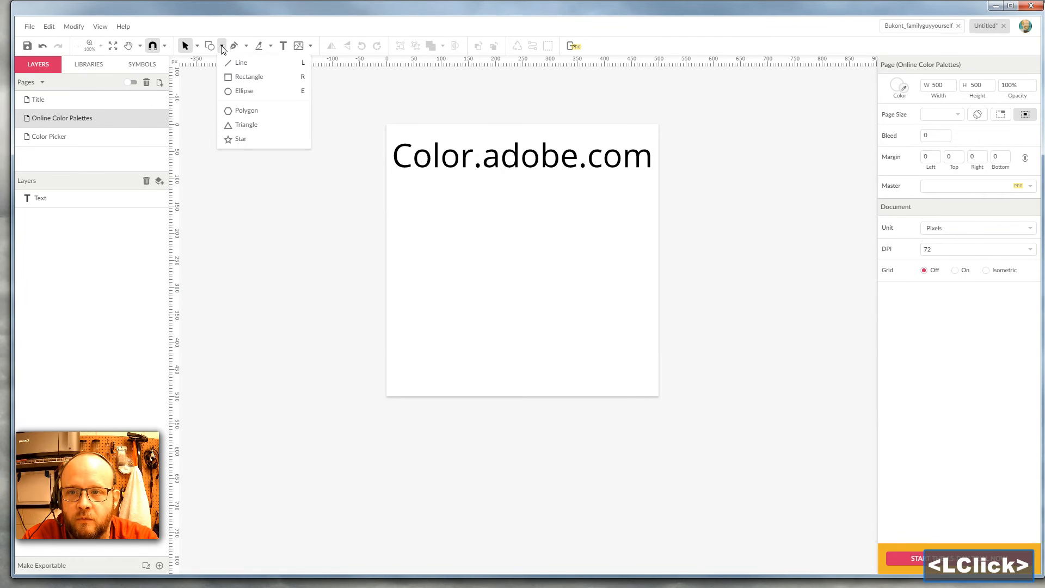
left_click(236, 77)
left_click_drag(412, 203, 441, 232)
left_click(513, 246)
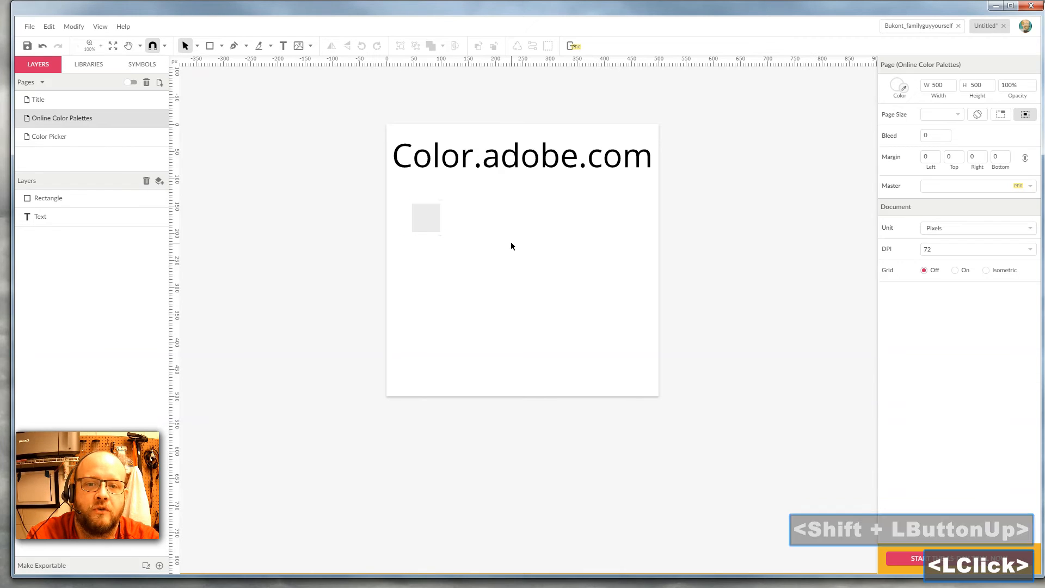
Step: Fill the square with RGB 224, 89, 87 at 88% opacity
left_click(433, 223)
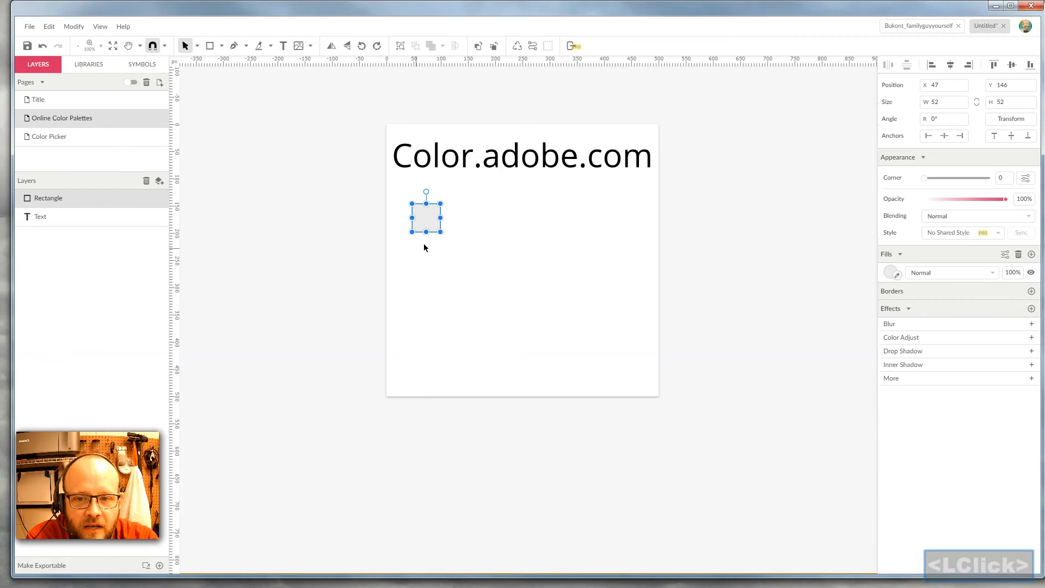
left_click(892, 275)
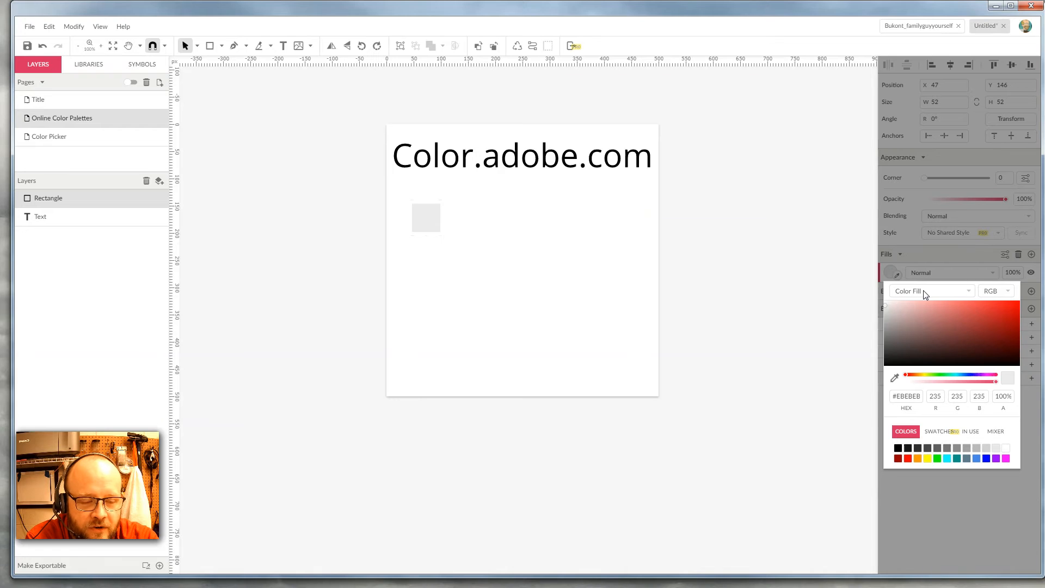
left_click(1010, 294)
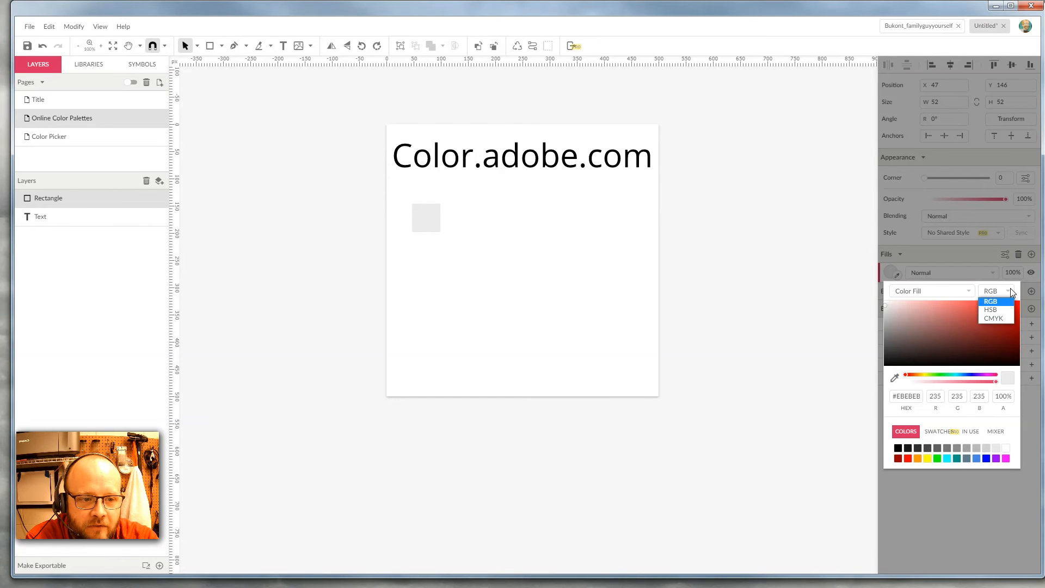
left_click(1010, 293)
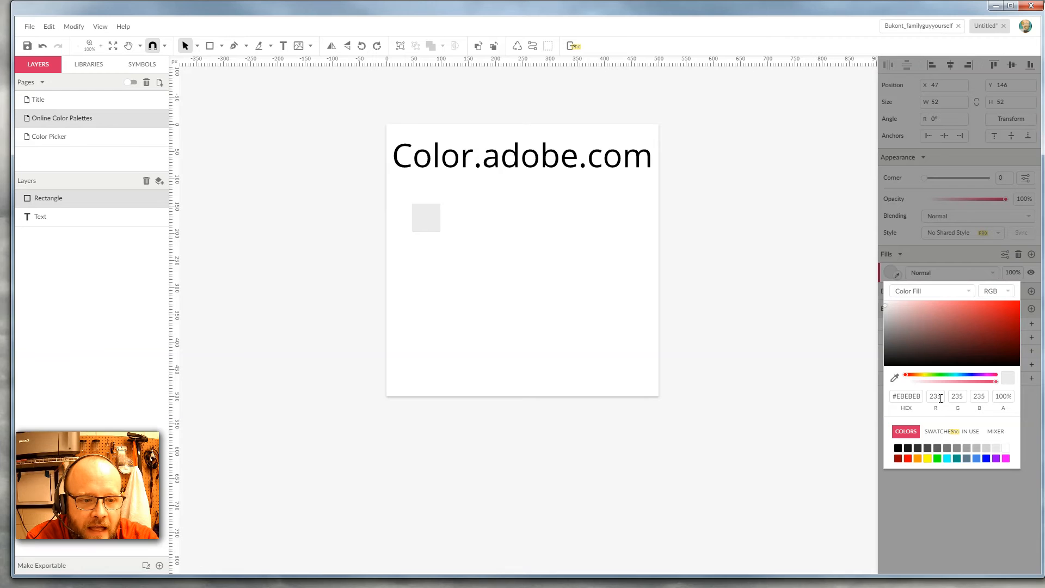
double_click(935, 396)
type("224")
key("Tab")
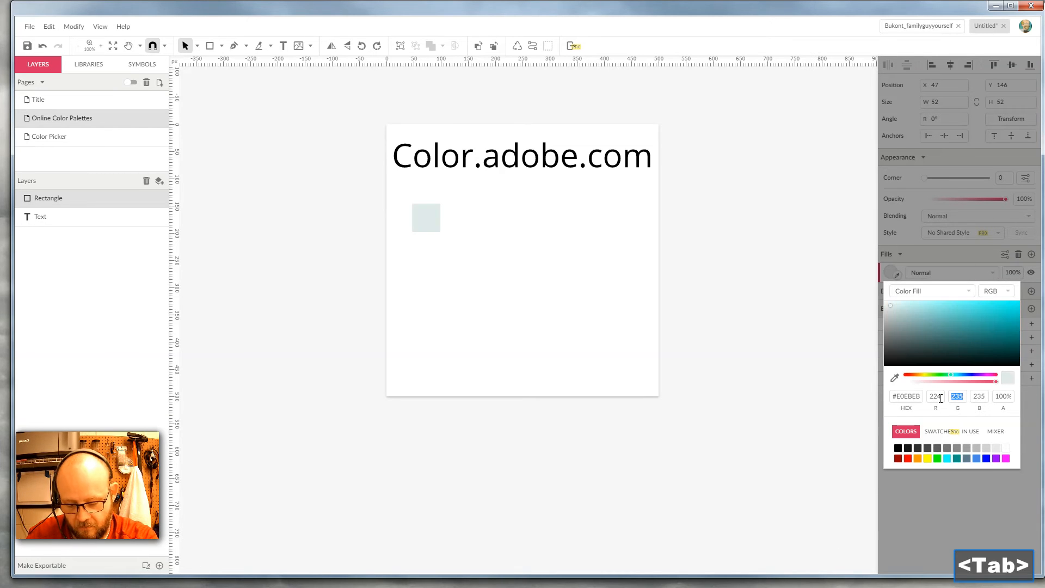
type("89")
key("Tab")
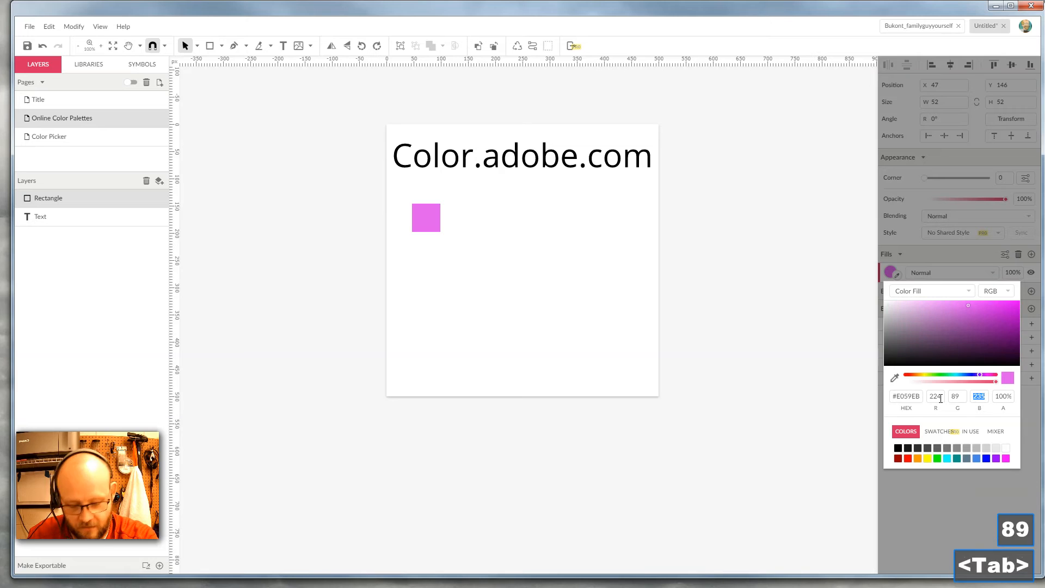
type("87")
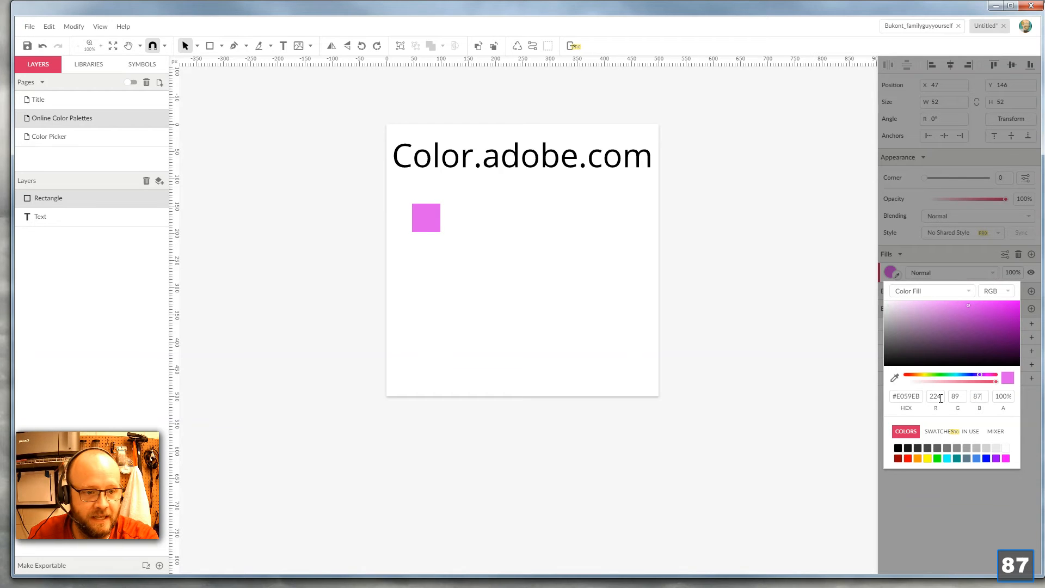
key("Tab")
type("88")
key("Return")
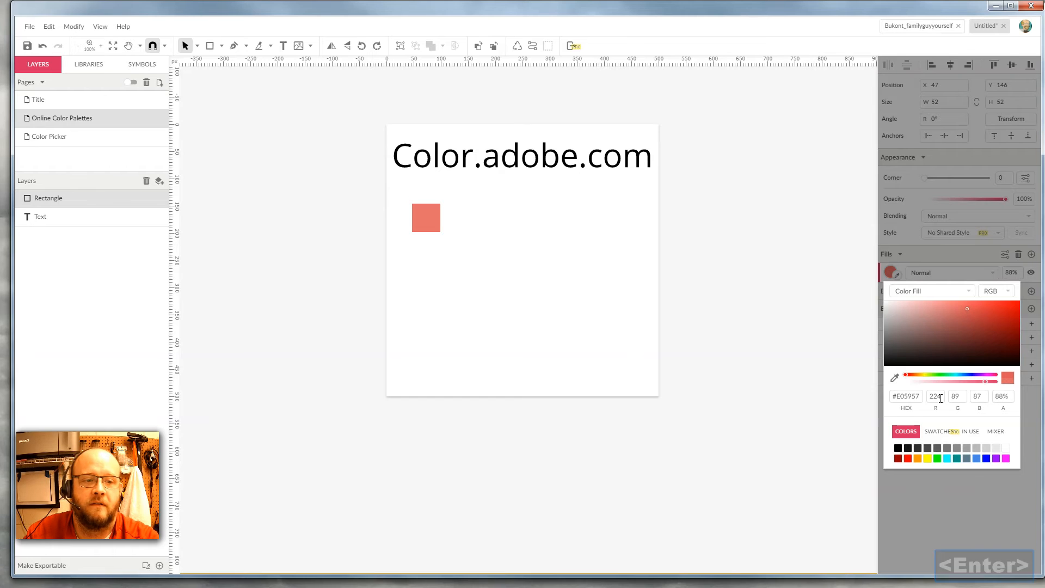
left_click(795, 370)
Step: Duplicate the red square about 100 px to the right
left_click(419, 223)
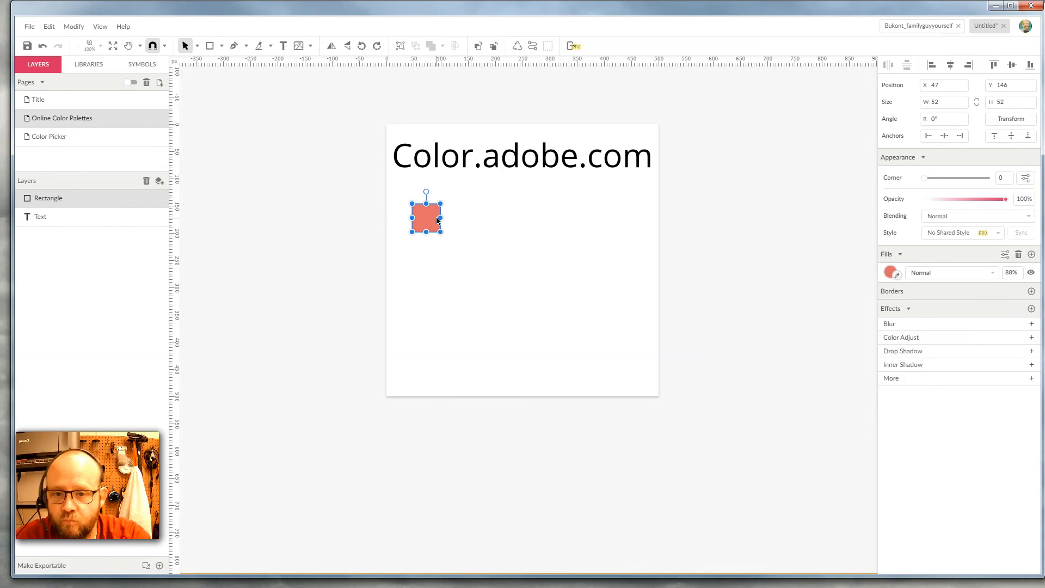
left_click(480, 238)
left_click(427, 225)
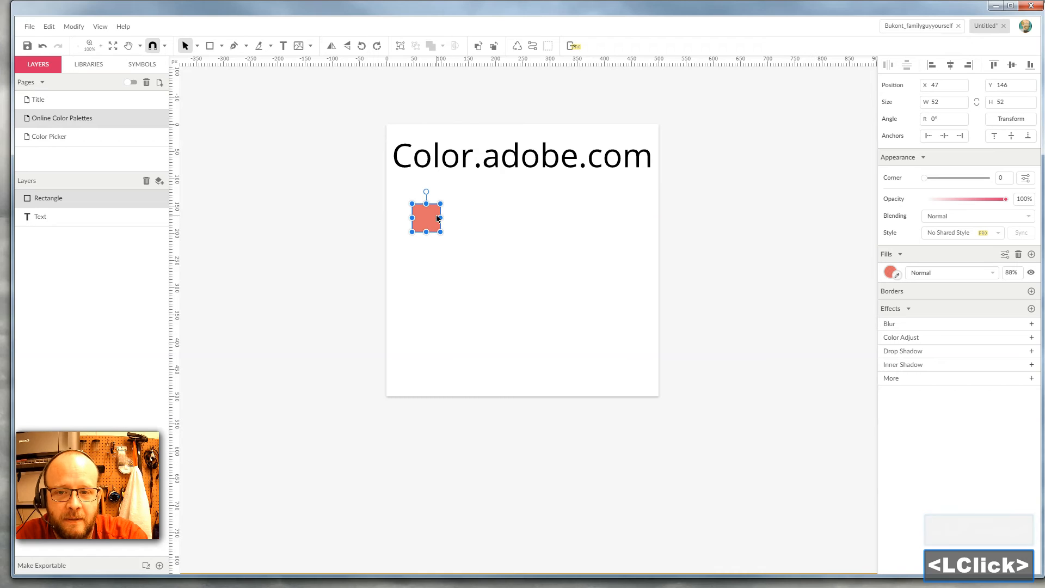
left_click_drag(433, 224, 489, 223)
left_click(532, 223)
double_click(483, 216)
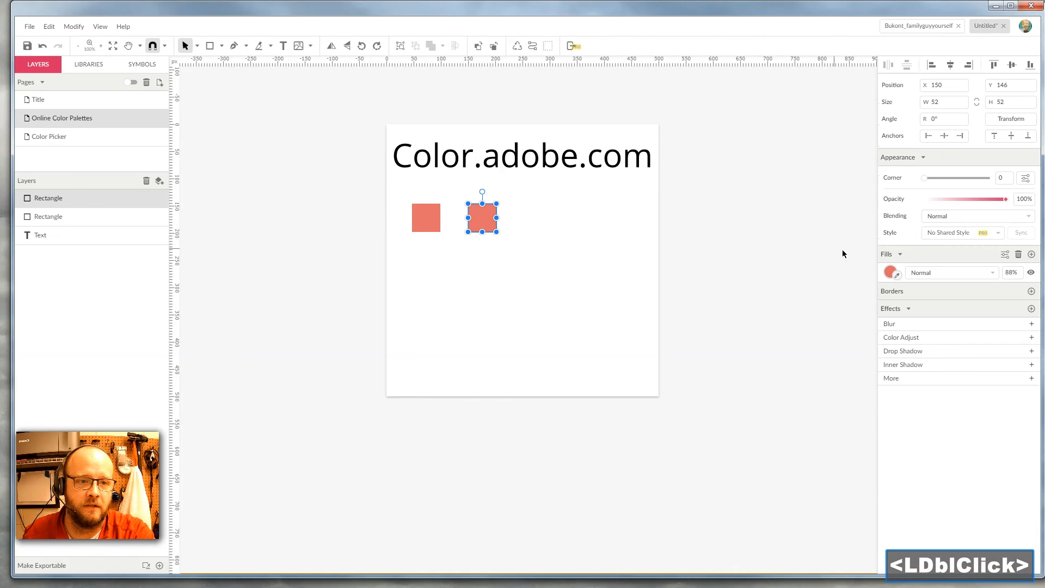
Step: Set the duplicate square's fill to RGB 224, 224, 110
left_click(889, 272)
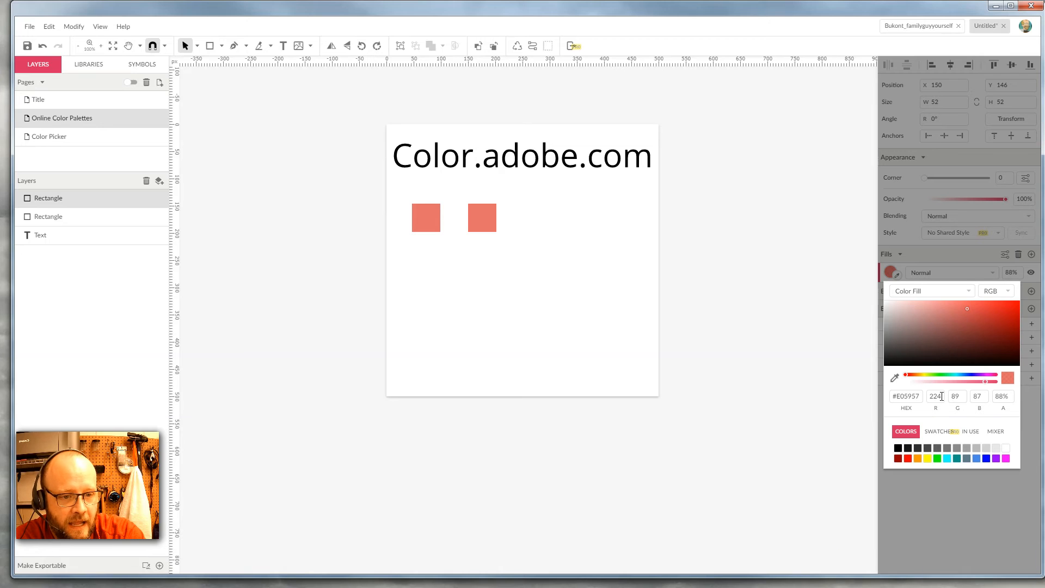
double_click(940, 396)
type("224")
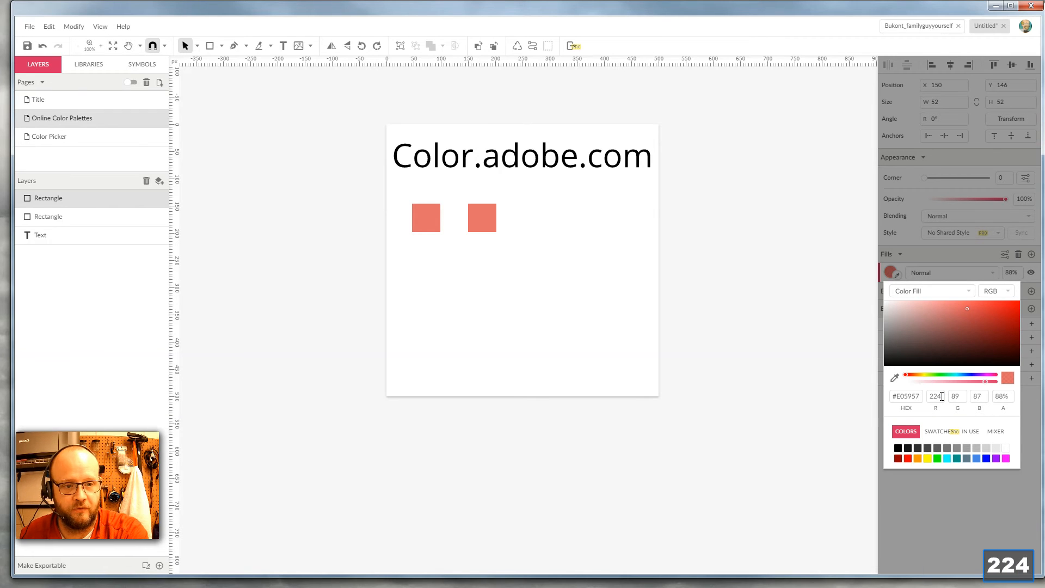
key("Tab")
type("224")
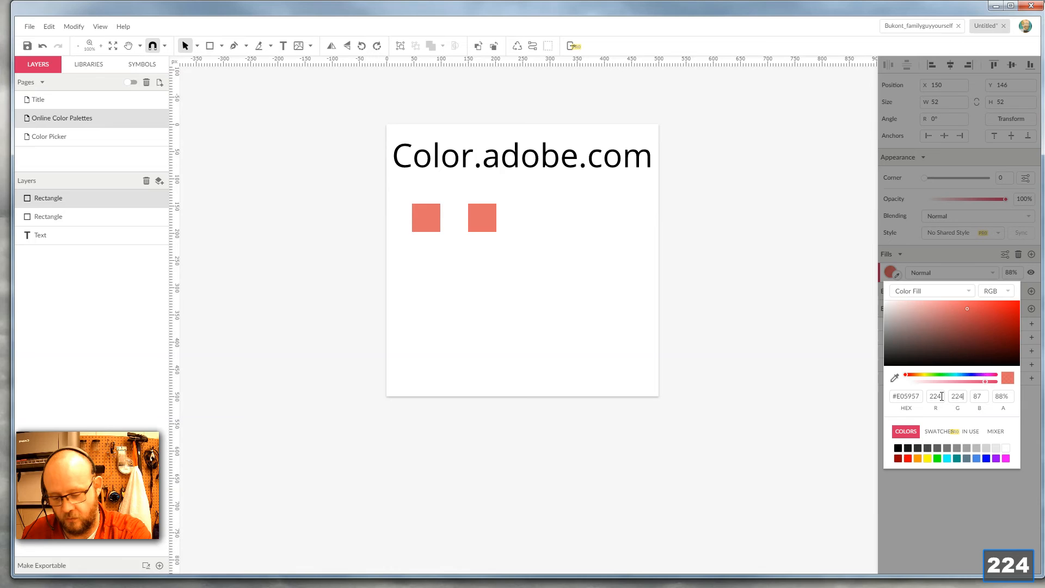
key("Tab")
type("110")
key("Tab")
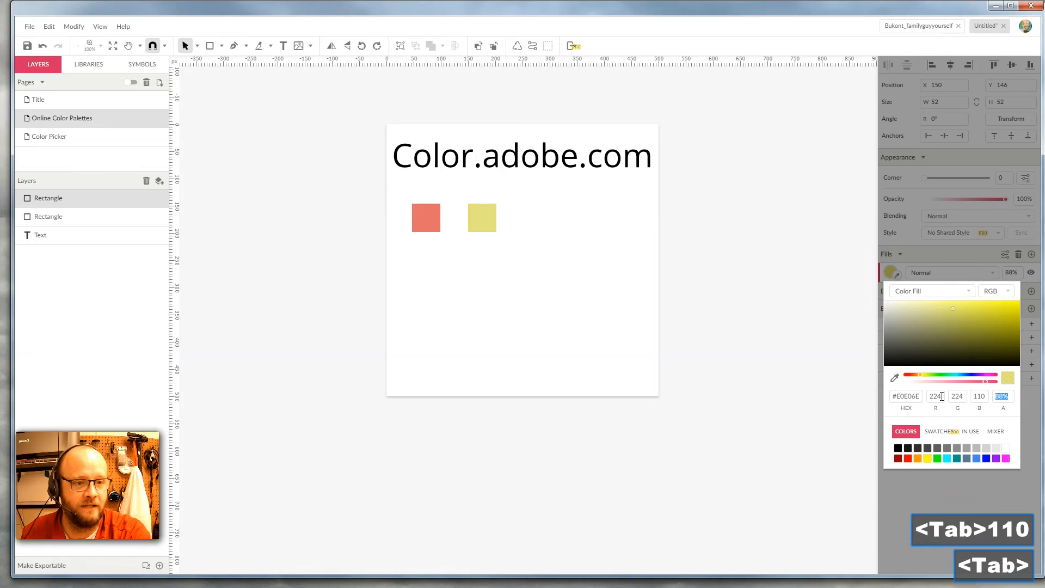
left_click(499, 283)
Step: Duplicate the yellow square about 100 px further right
left_click(482, 217)
left_click_drag(483, 218, 539, 220)
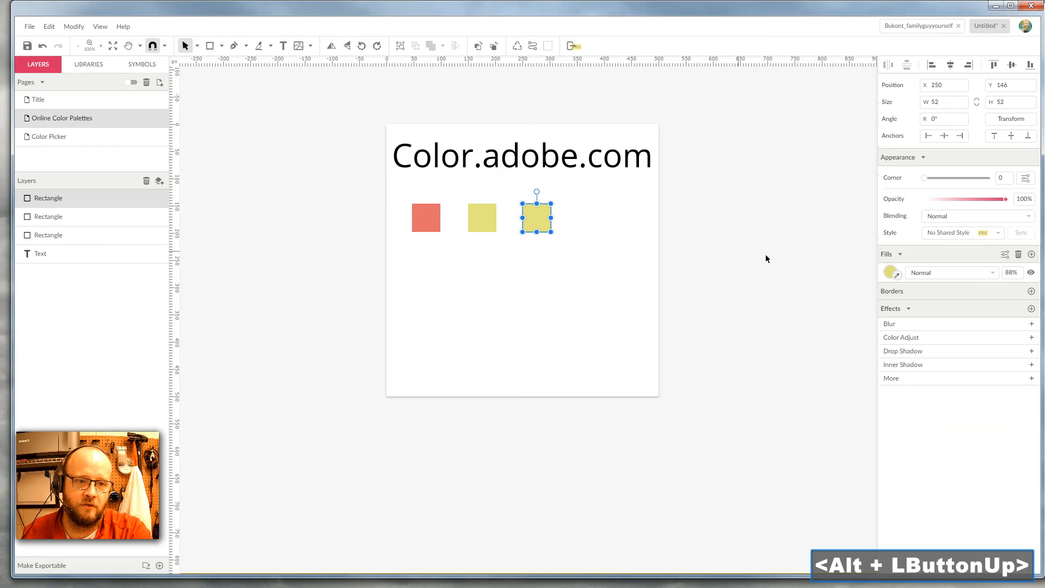
Step: Set the third square's fill to RGB 65, 158, 224
left_click(889, 272)
left_click(935, 396)
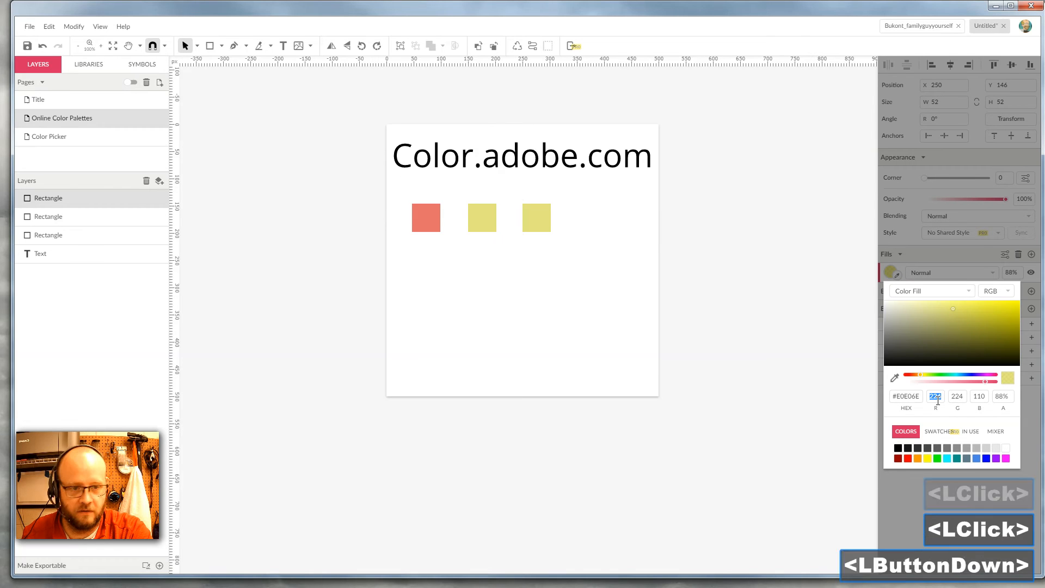
type("65")
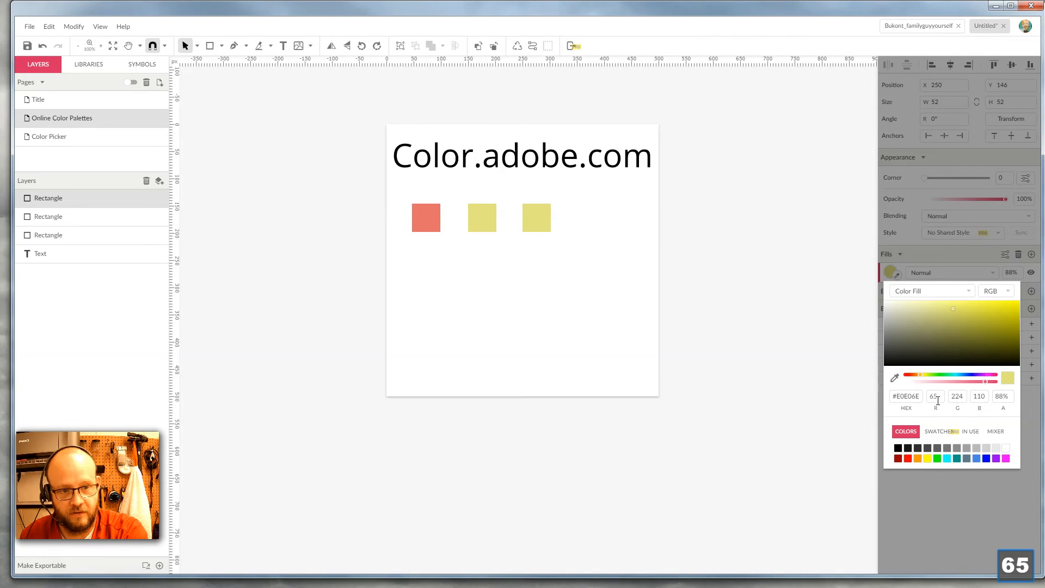
key("Tab")
type("158")
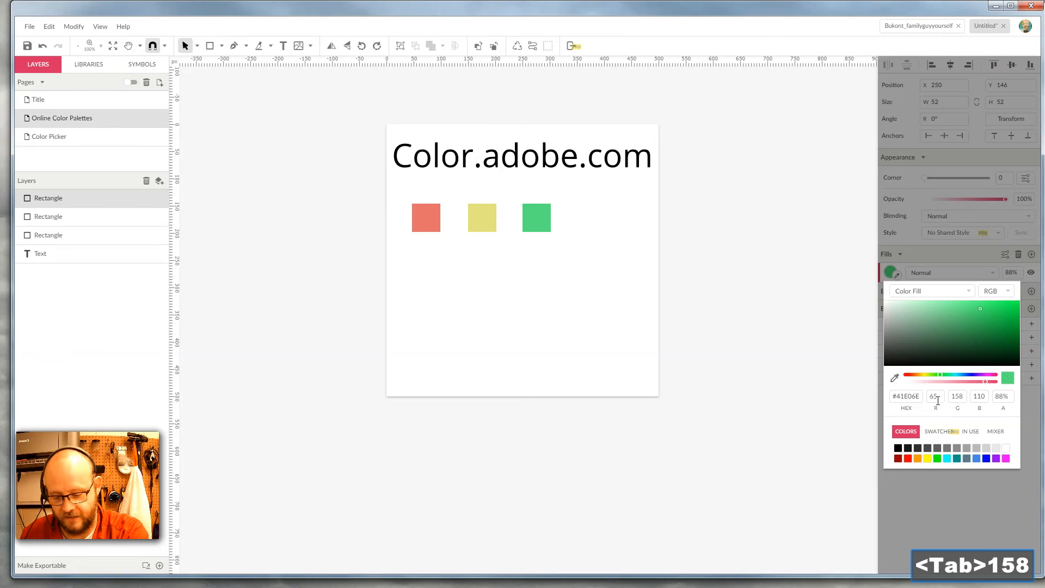
key("Tab")
type("224")
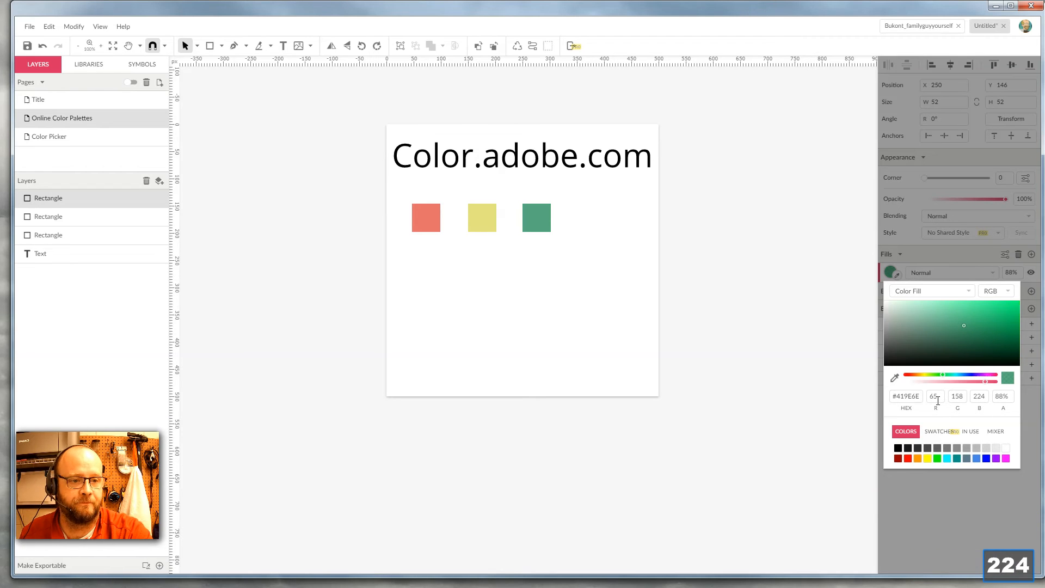
key("Tab")
key("Return")
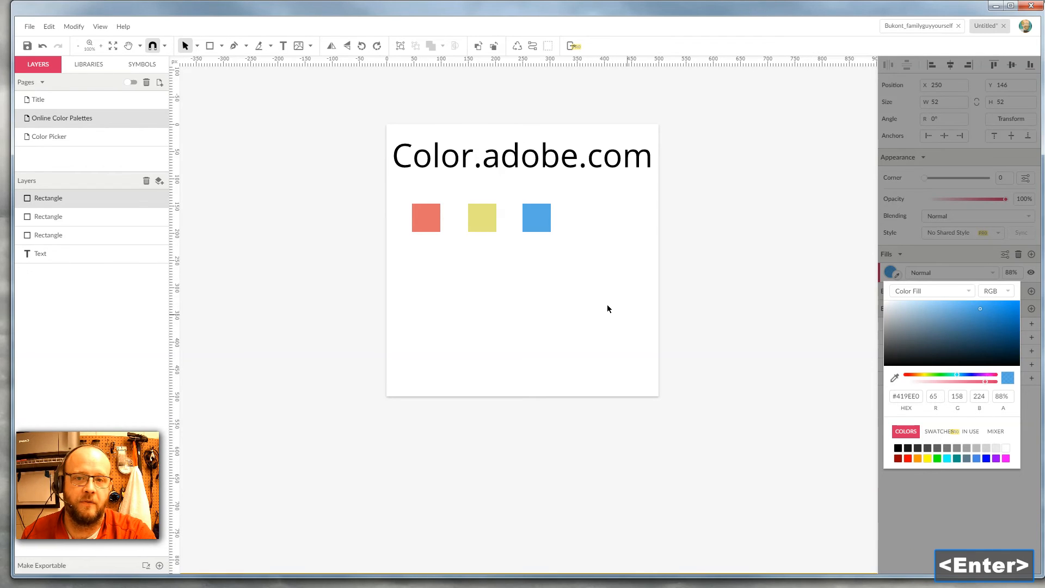
left_click(593, 302)
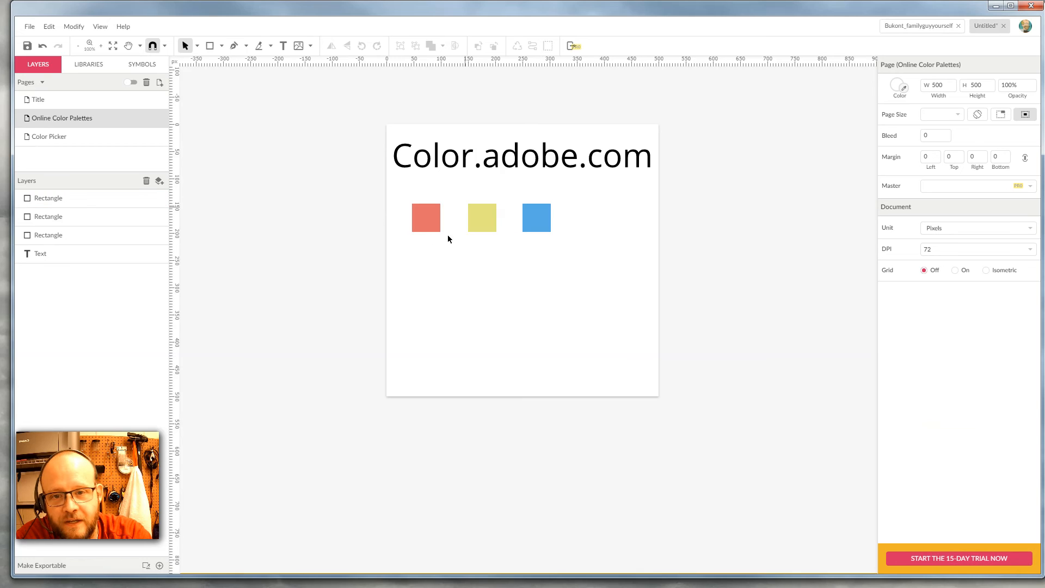
Step: Draw a rectangle about 96 by 112 px below the three squares
left_click(518, 279)
left_click(210, 46)
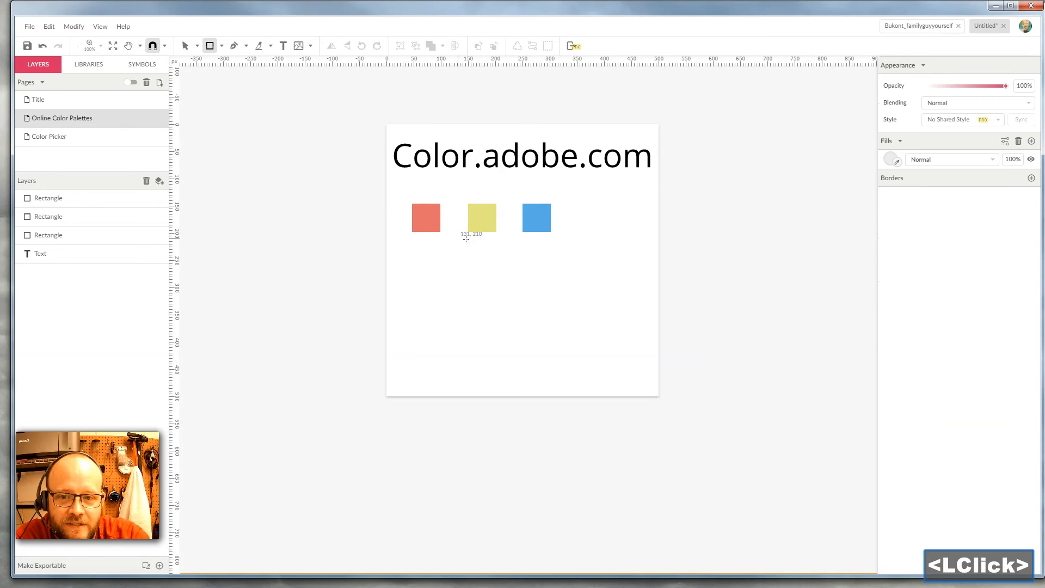
left_click_drag(465, 317, 502, 355)
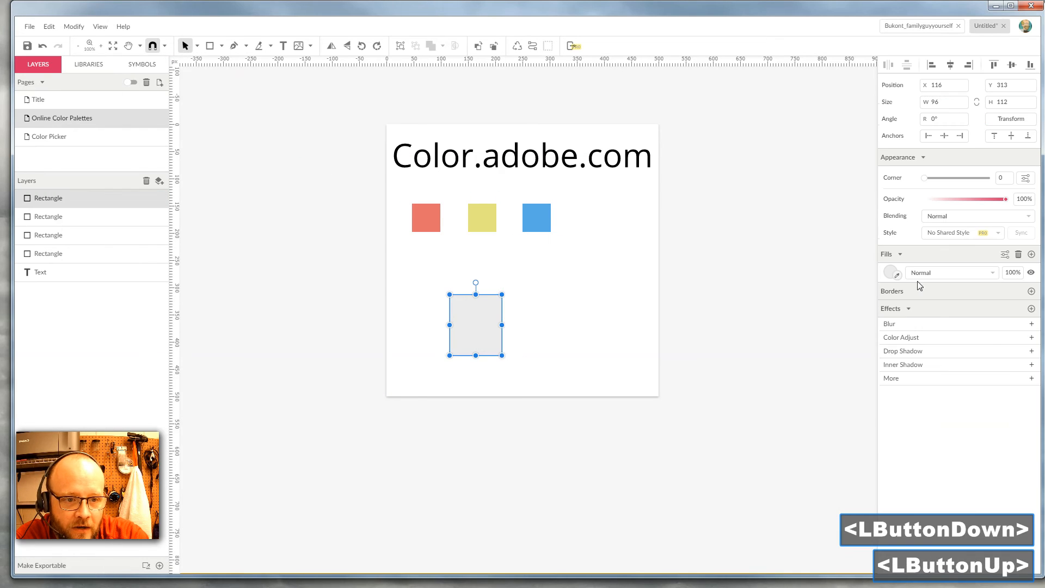
Step: Browse the in-use colors and color presets in the new rectangle's fill picker
left_click(888, 273)
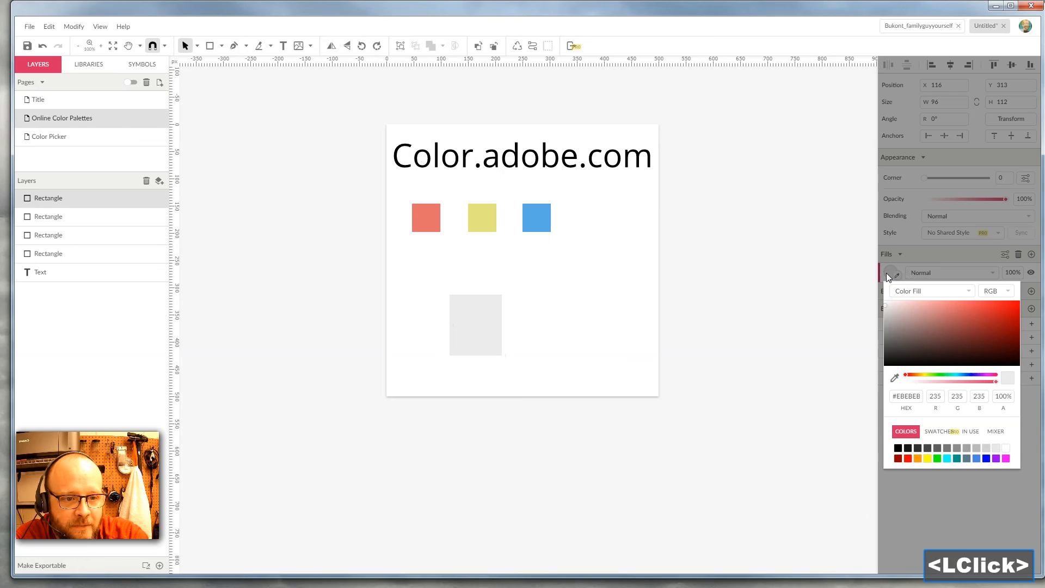
left_click(974, 435)
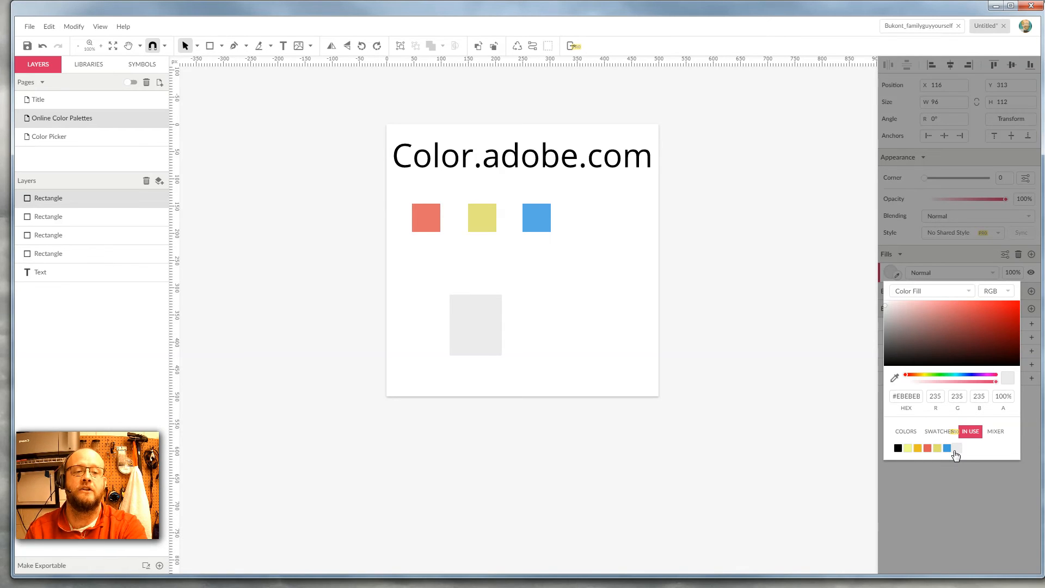
left_click(906, 431)
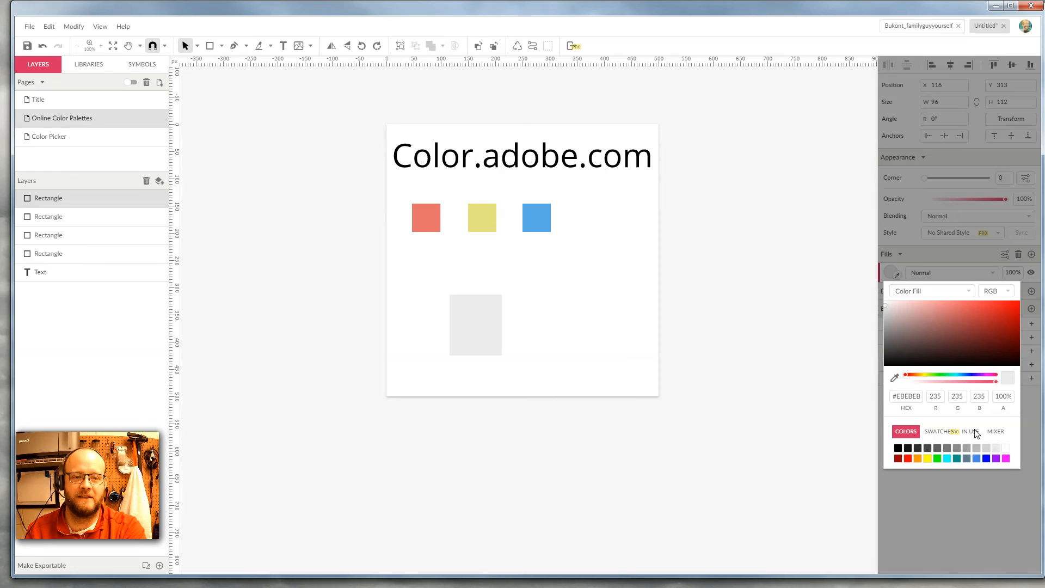
left_click(974, 432)
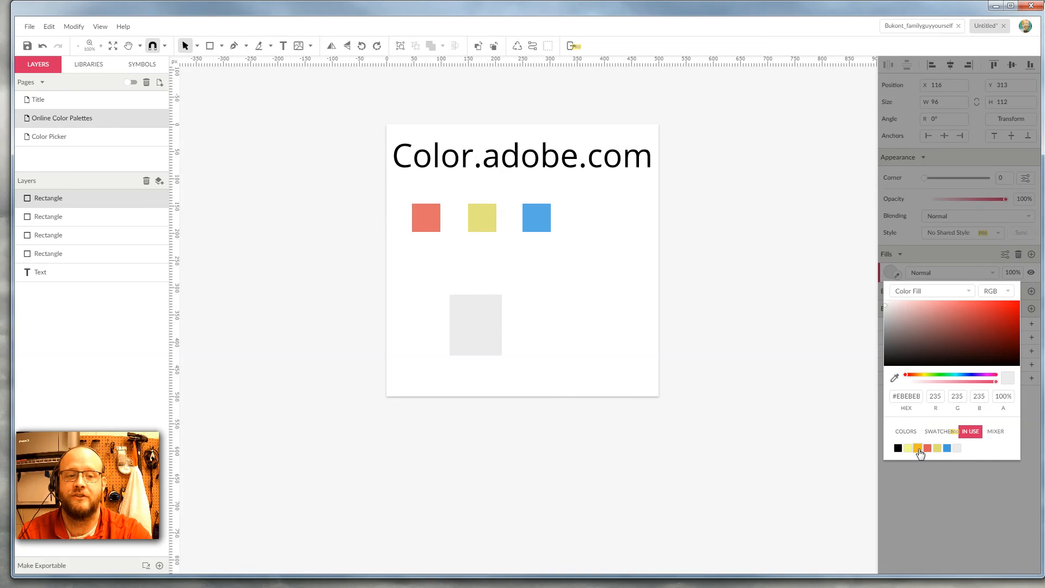
left_click(490, 324)
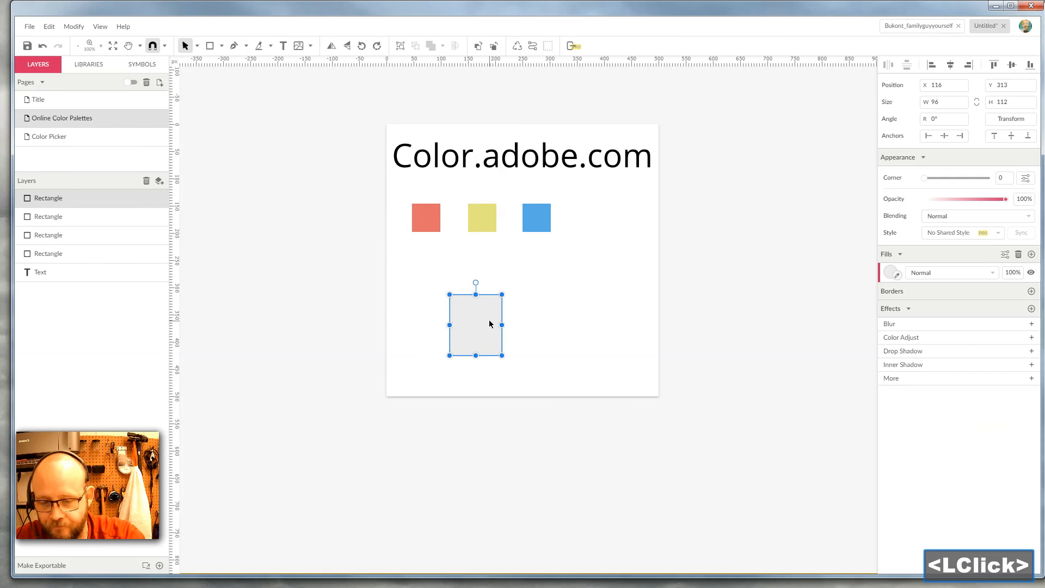
left_click(889, 274)
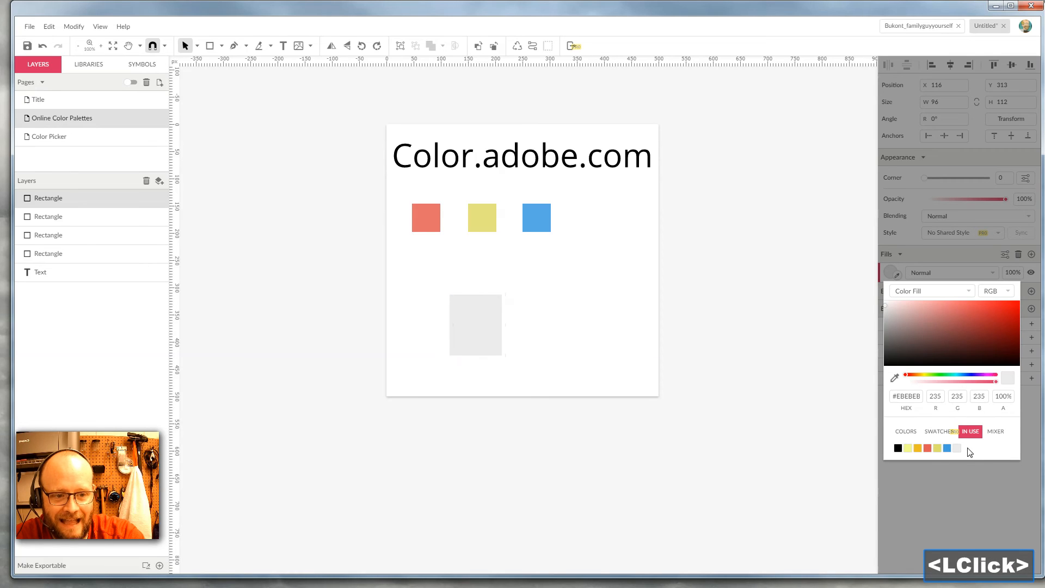
left_click(730, 249)
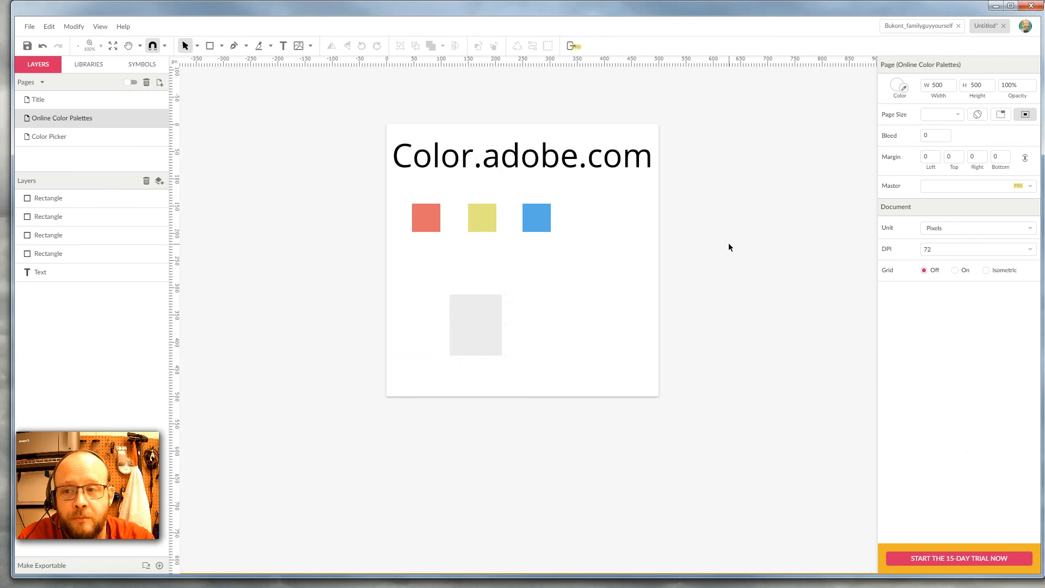
Step: Open the Color Picker page and draw a square about 64 px beside the top color wheel
left_click(40, 137)
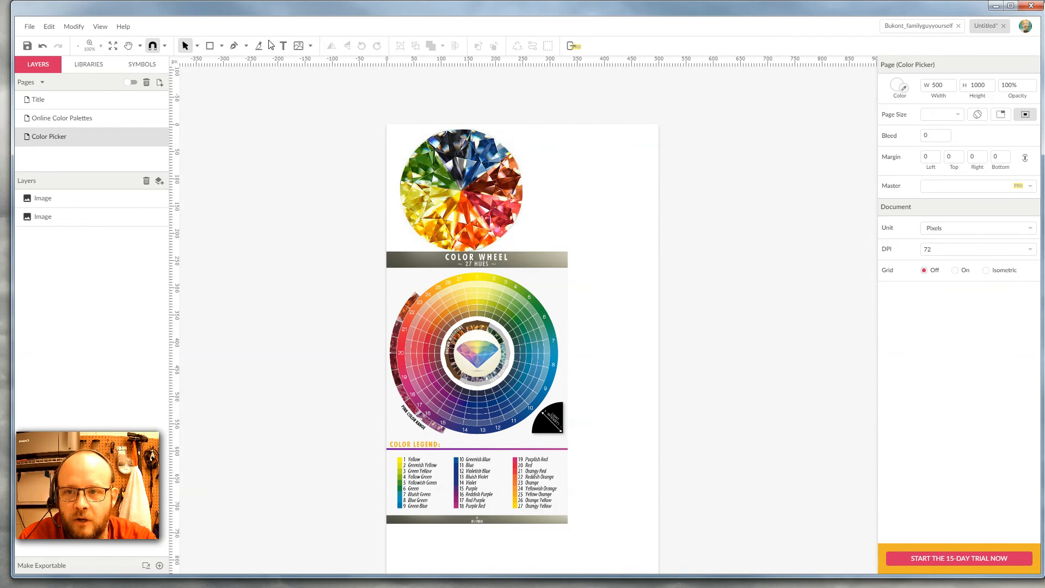
left_click(209, 45)
mouse_move(596, 173)
left_mouse_down()
mouse_move(630, 194)
mouse_move(632, 208)
left_mouse_up()
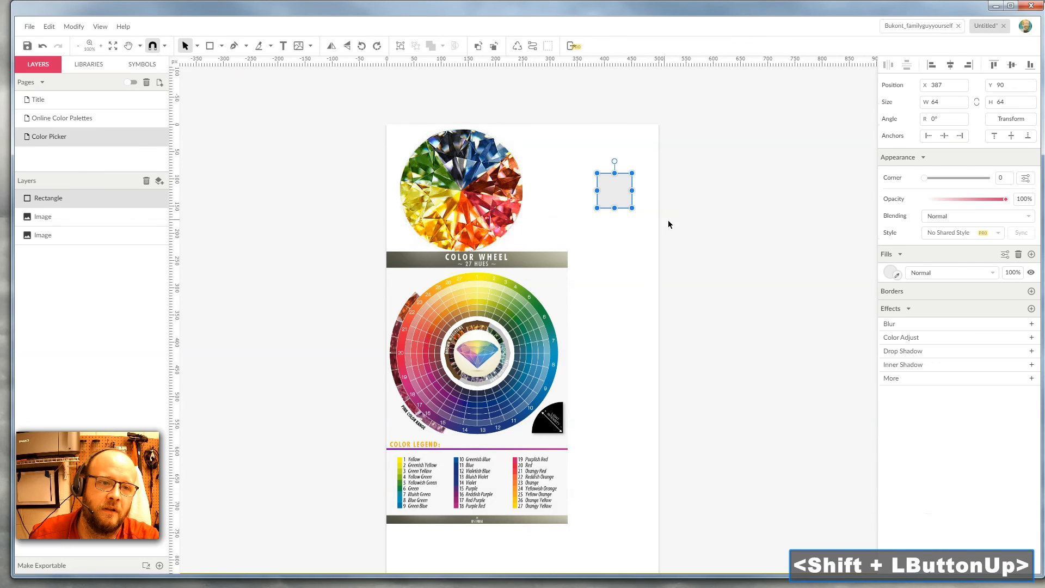
Step: Fill the square with the red-orange sampled from the top color wheel using the eyedropper
left_click(641, 210)
left_click(614, 196)
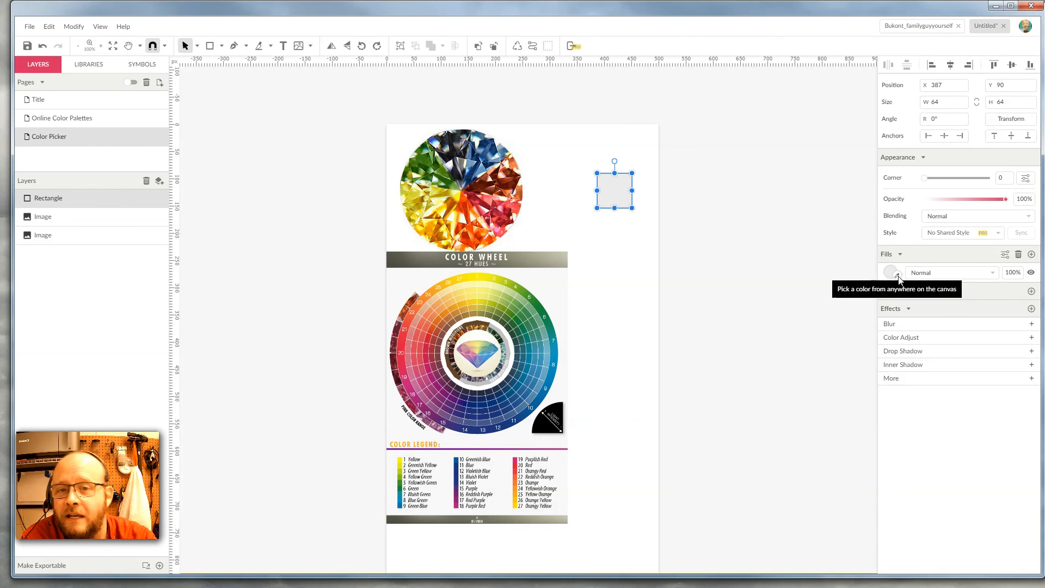
left_click(898, 277)
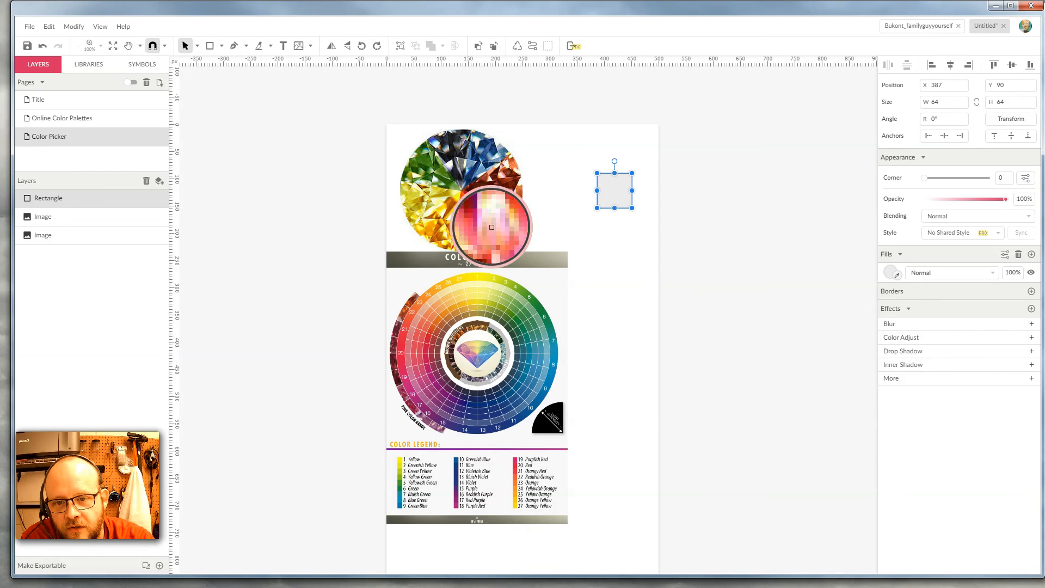
left_click(464, 206)
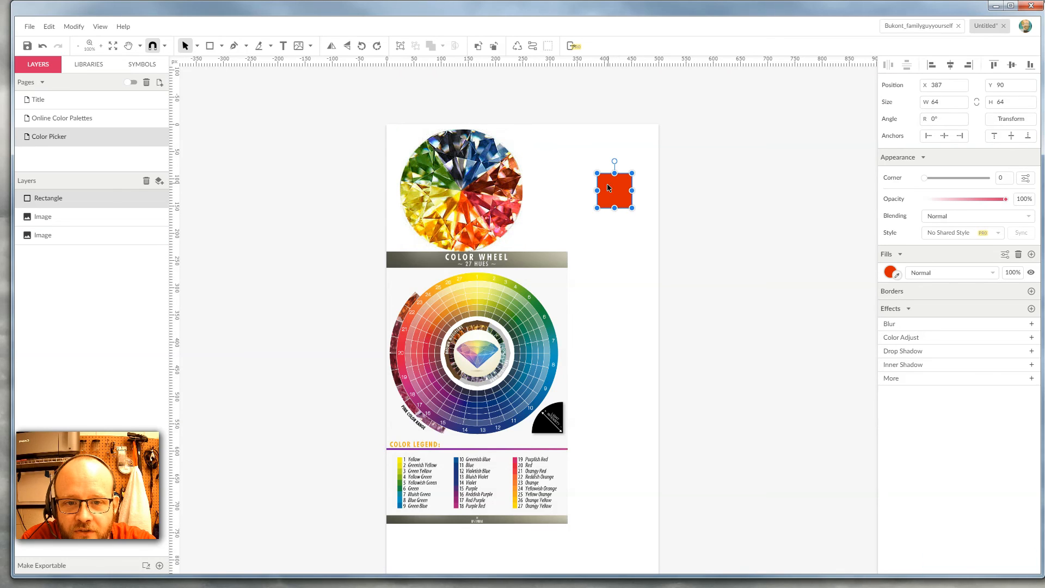
Step: Duplicate the red square and place the copy directly below the original
left_click(621, 269)
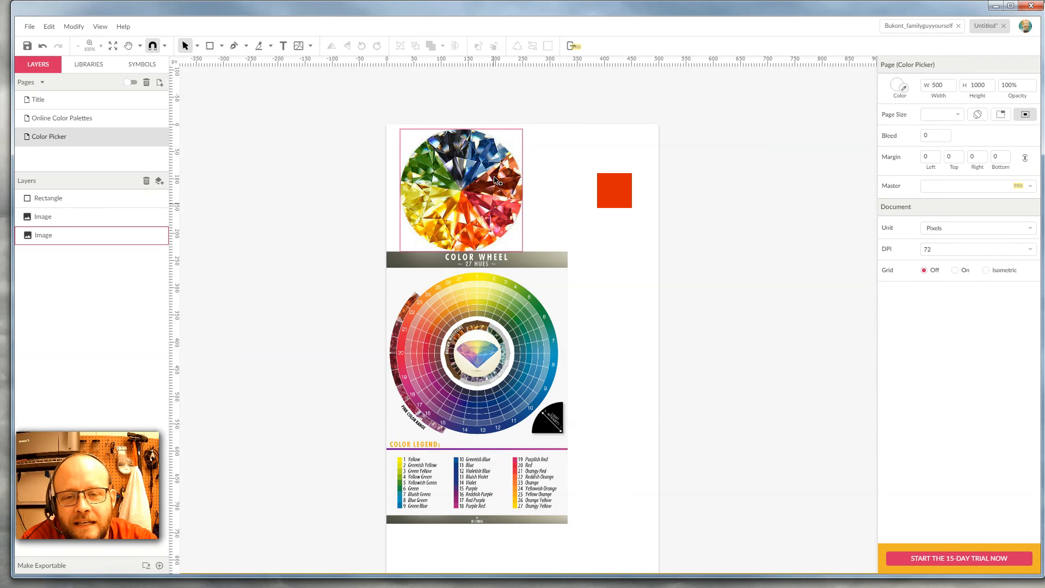
left_click(593, 249)
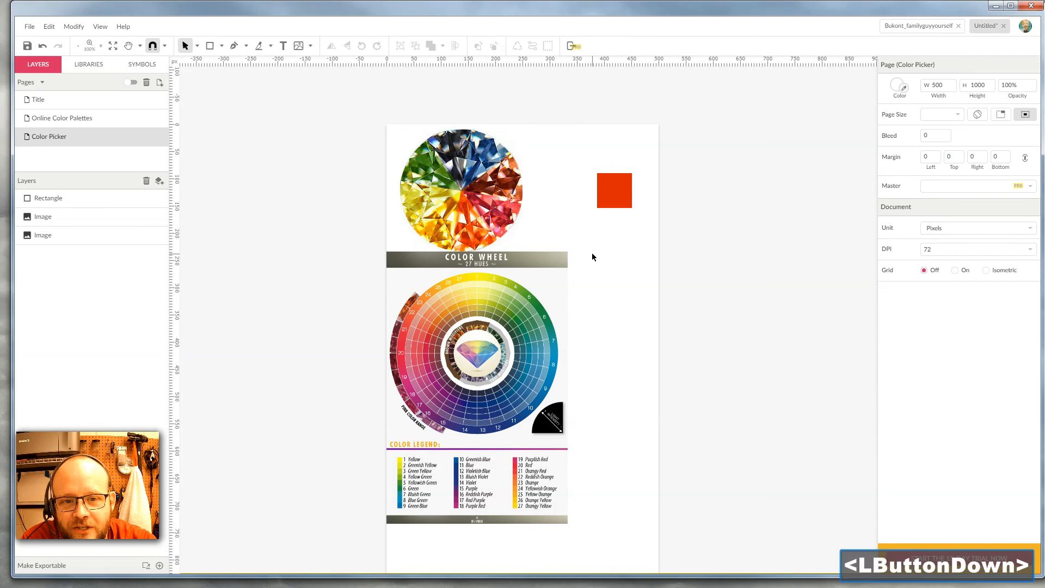
left_click(614, 198)
left_click_drag(614, 198, 615, 276)
left_click(670, 283)
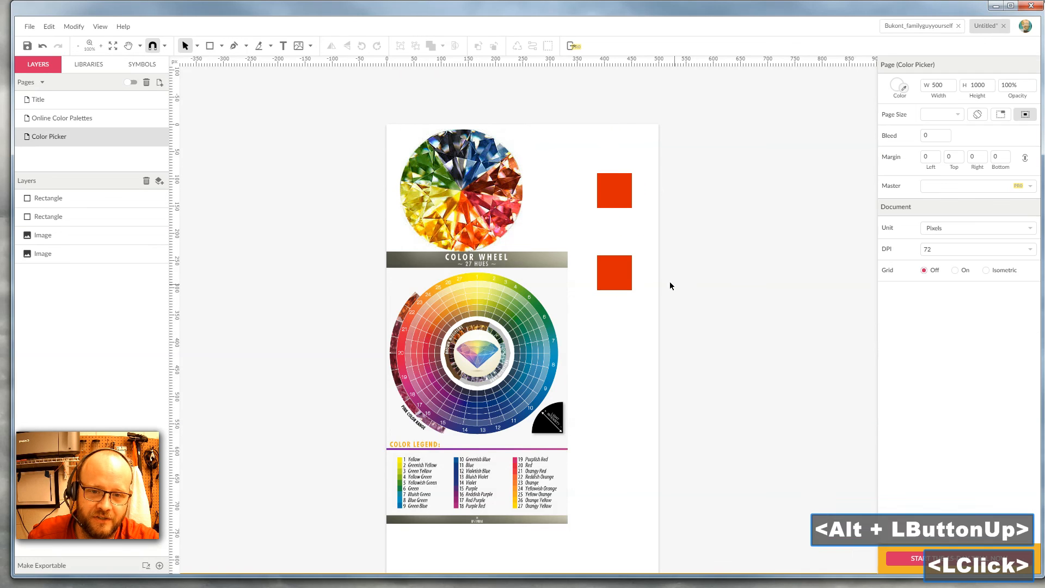
Step: Select the lower square and start sampling a new fill color from the canvas with the eyedropper
left_click(624, 275)
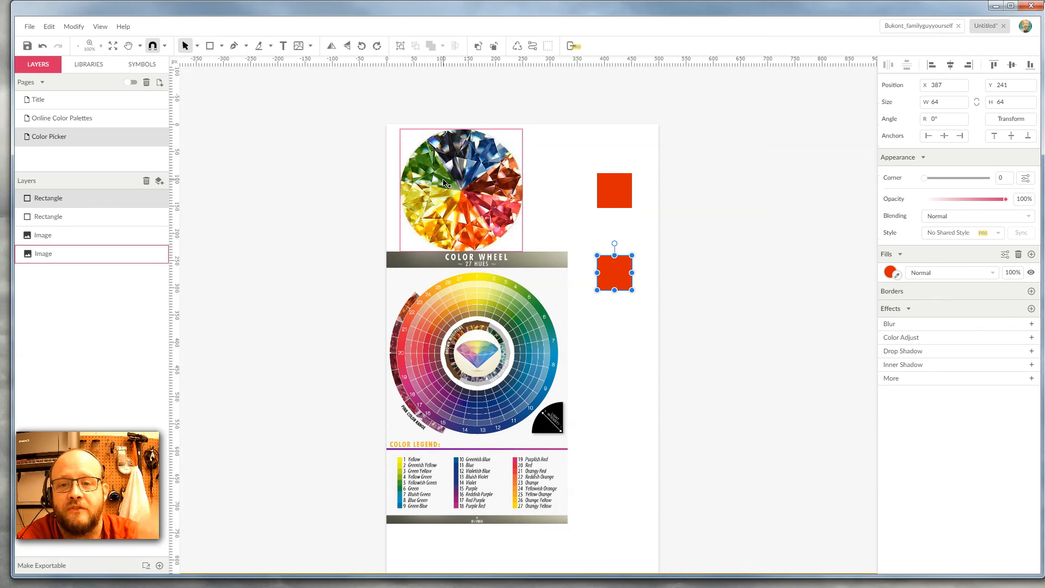
left_click(672, 333)
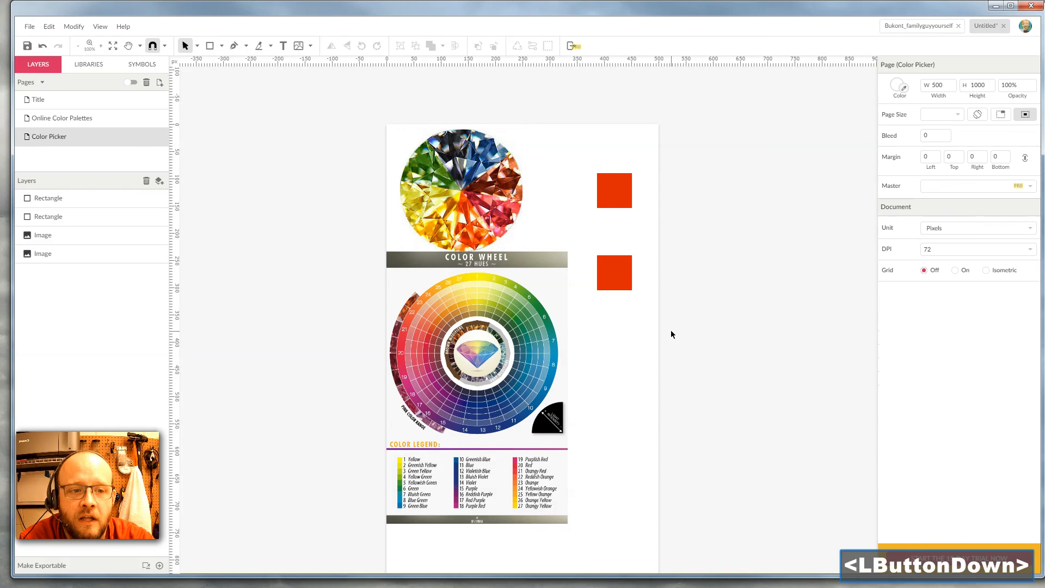
left_click(629, 281)
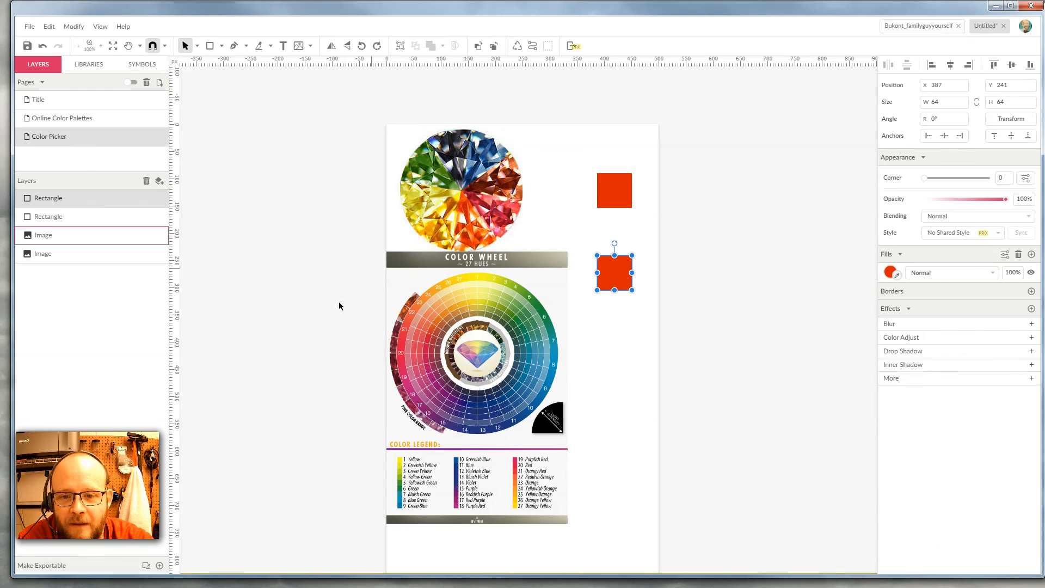
left_click(898, 276)
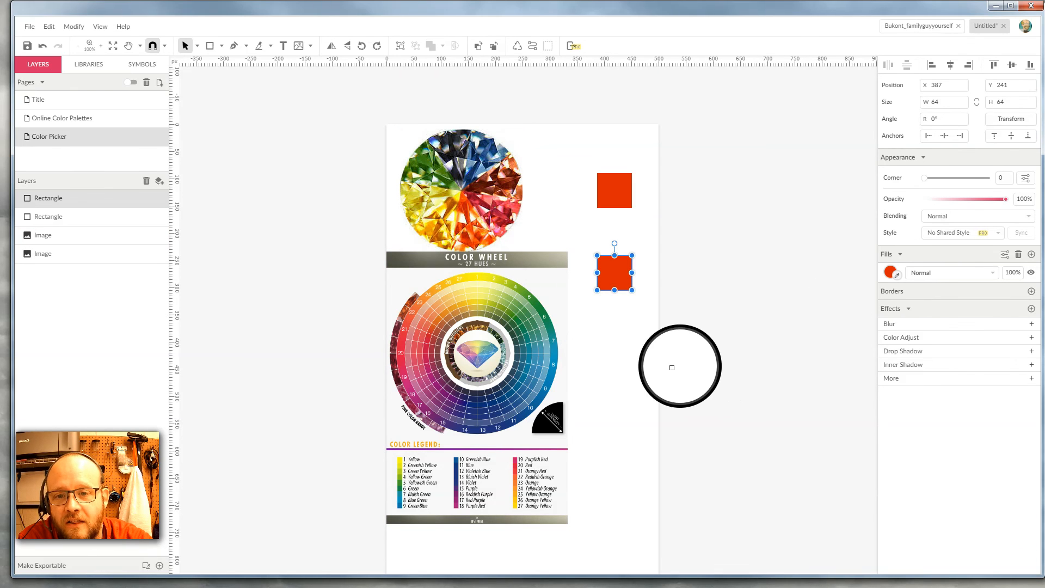